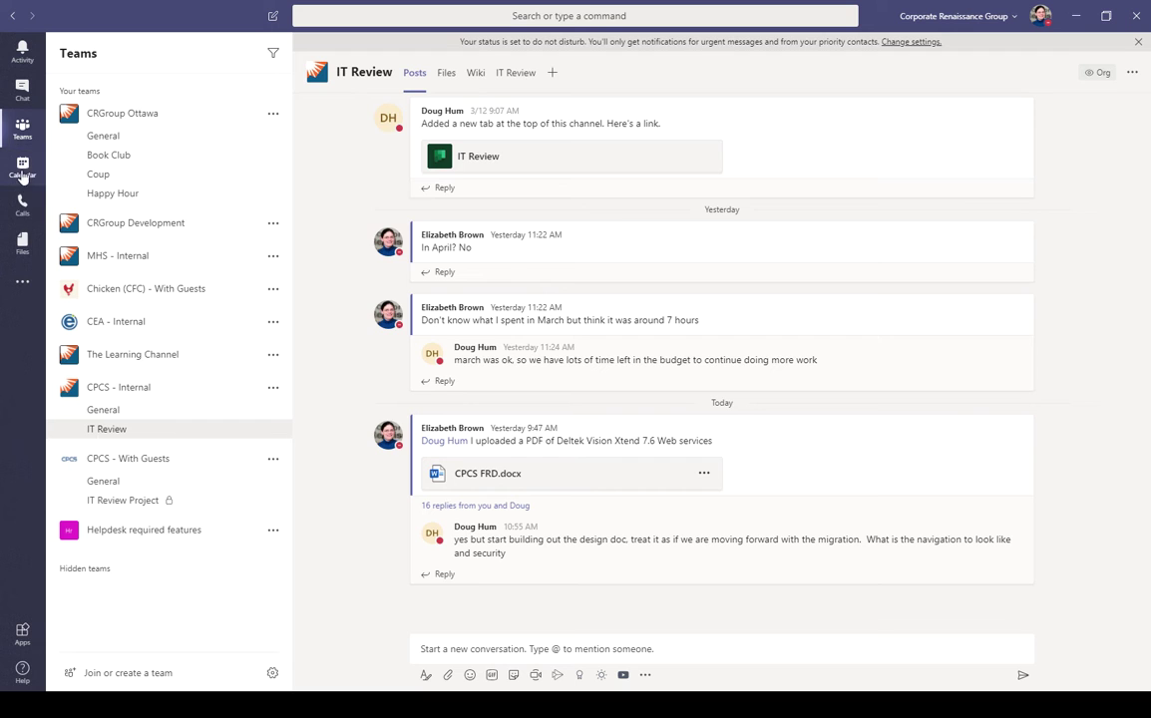
Step: Open the calendar
{"action": "left_click", "coordinate": [23, 165]}
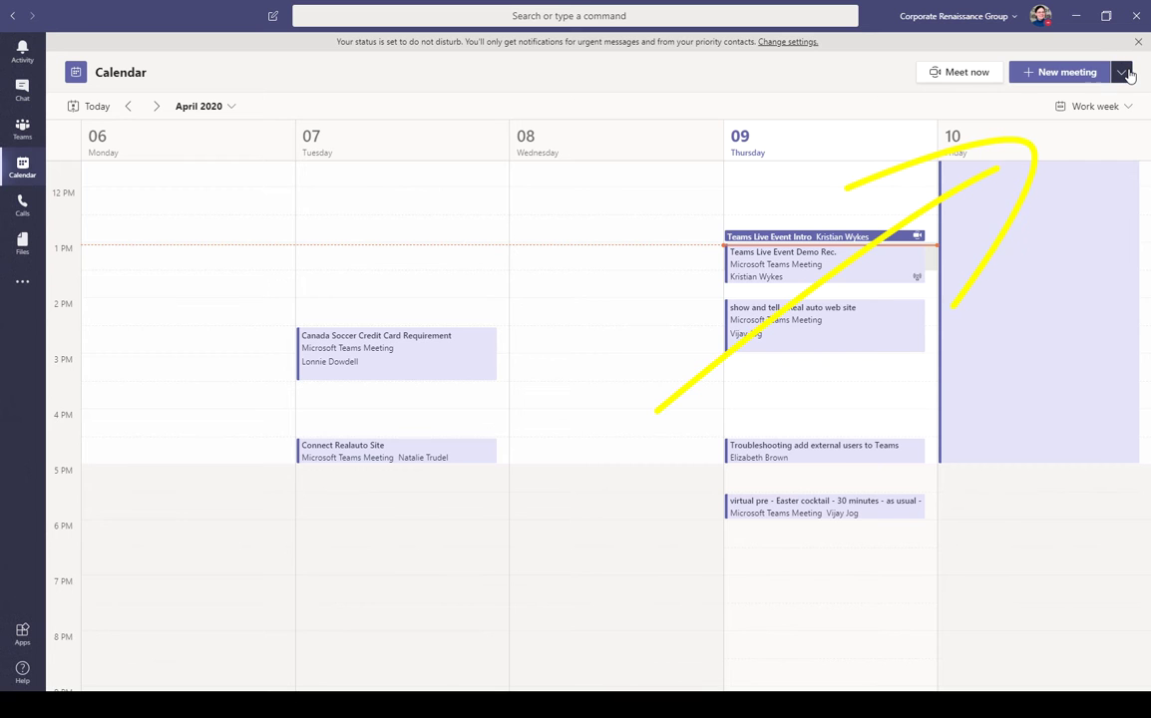
{"action": "left_click", "coordinate": [1124, 73]}
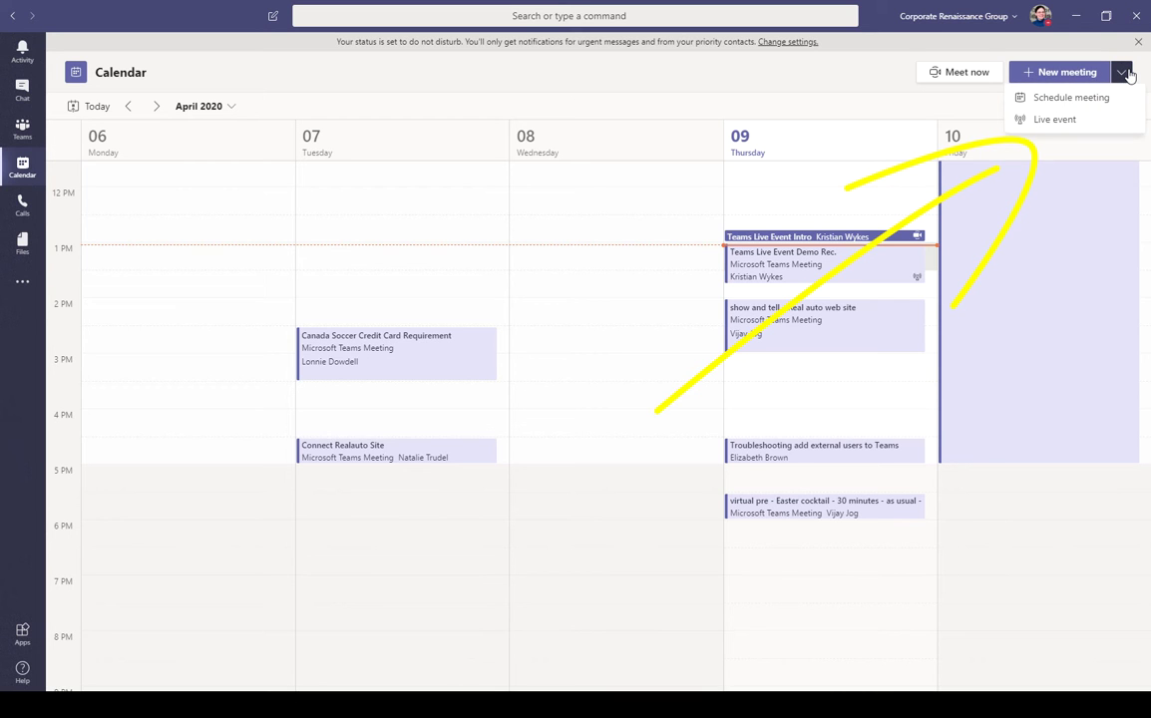
{"action": "left_click", "coordinate": [1055, 121]}
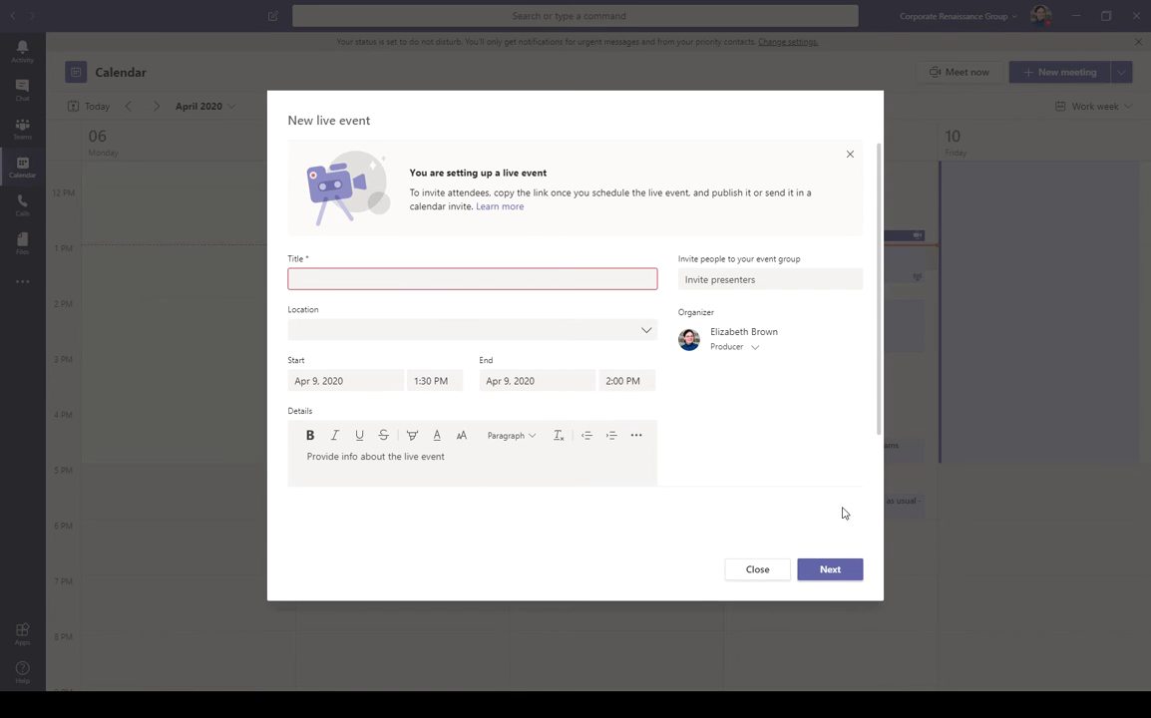
{"action": "left_click", "coordinate": [777, 575]}
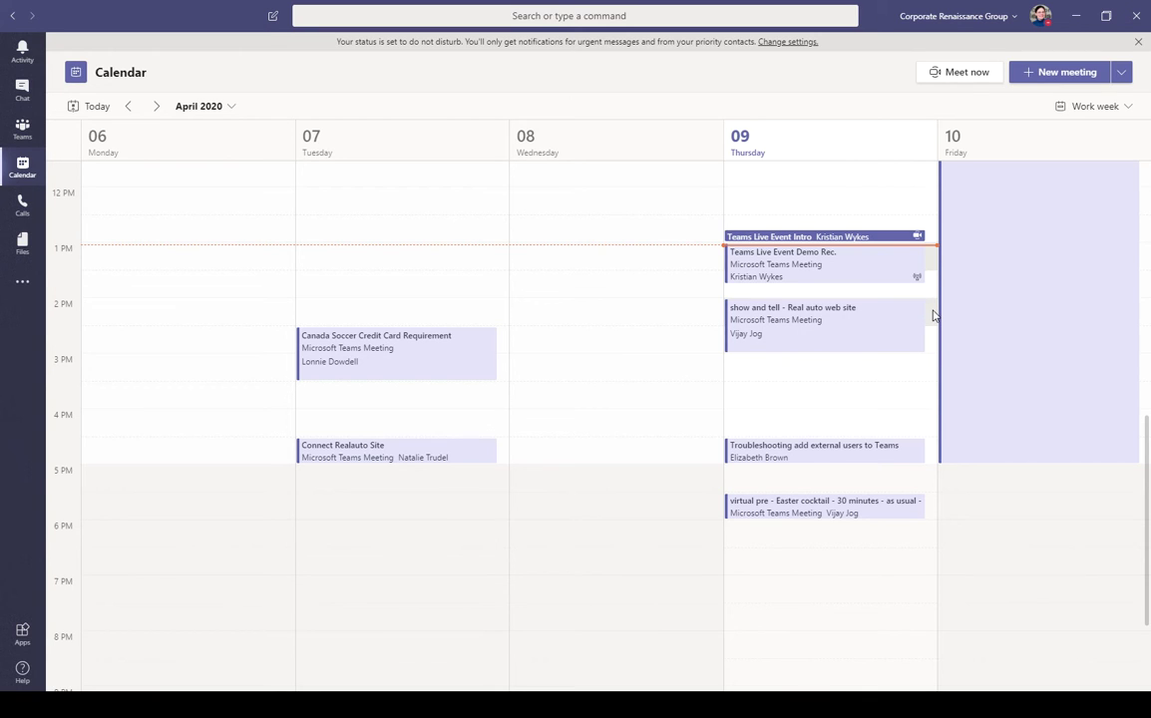
{"action": "left_click", "coordinate": [930, 253]}
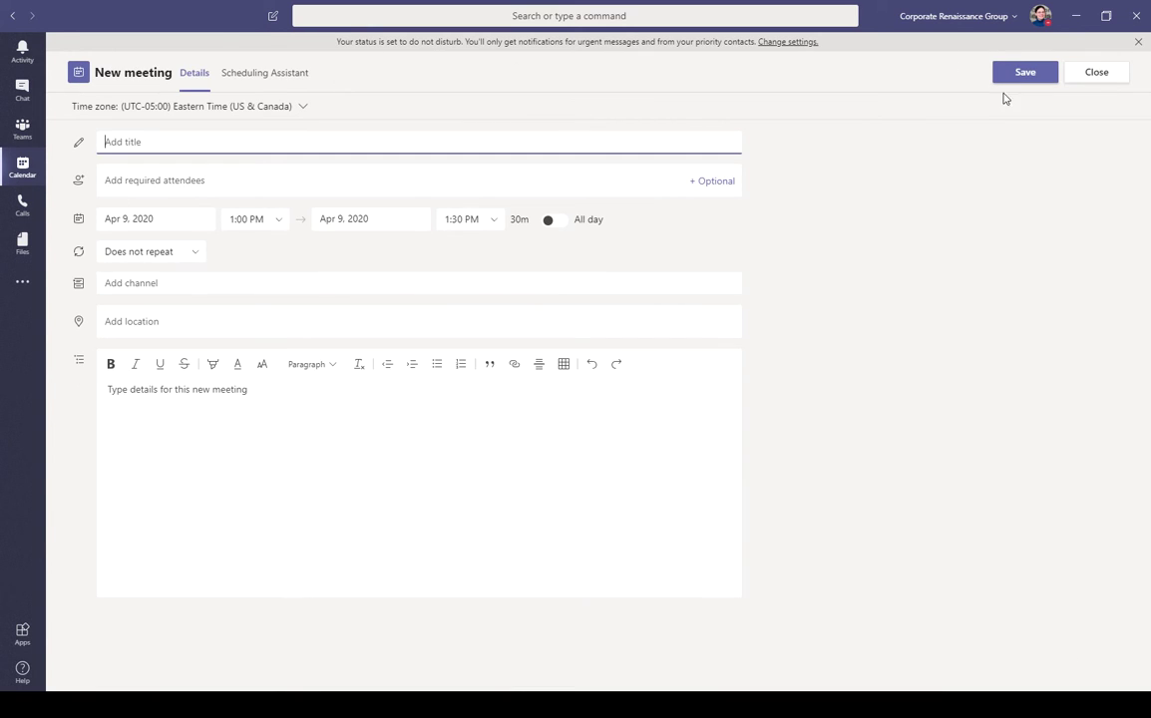
{"action": "left_click", "coordinate": [1098, 74]}
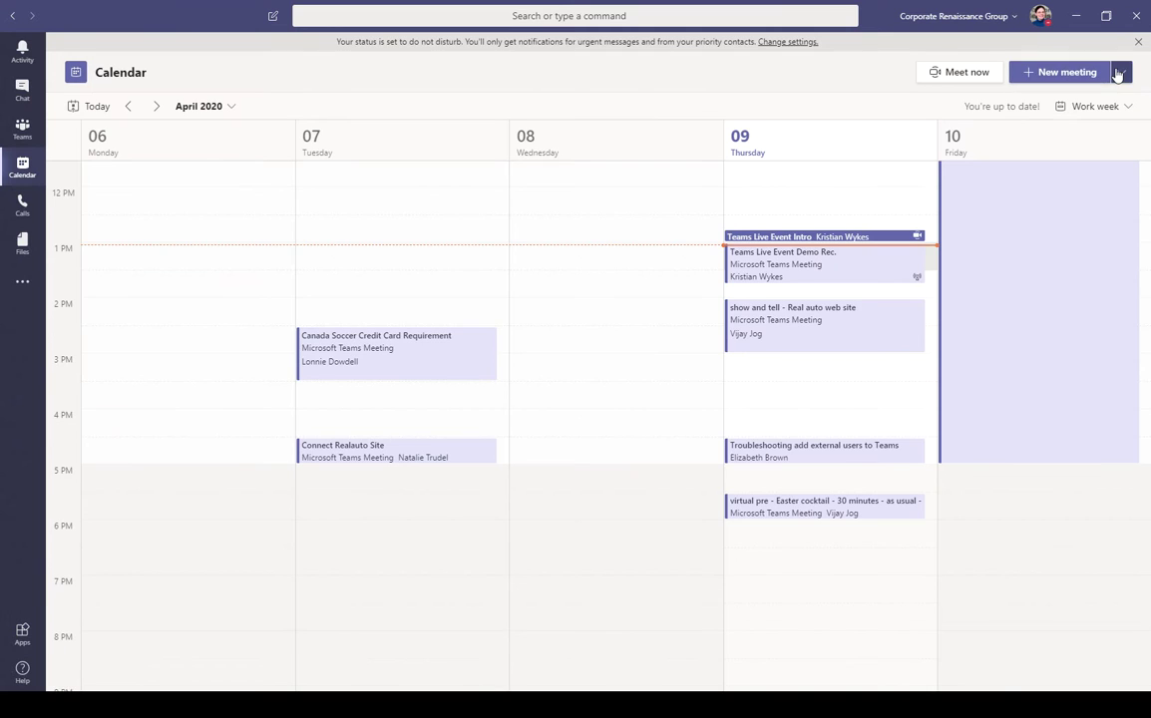
Step: Start a new live event titled "Demo" with the details "How to use new expense system"
{"action": "left_click", "coordinate": [1120, 72]}
{"action": "left_click", "coordinate": [1056, 120]}
{"action": "type", "text": "Demo"}
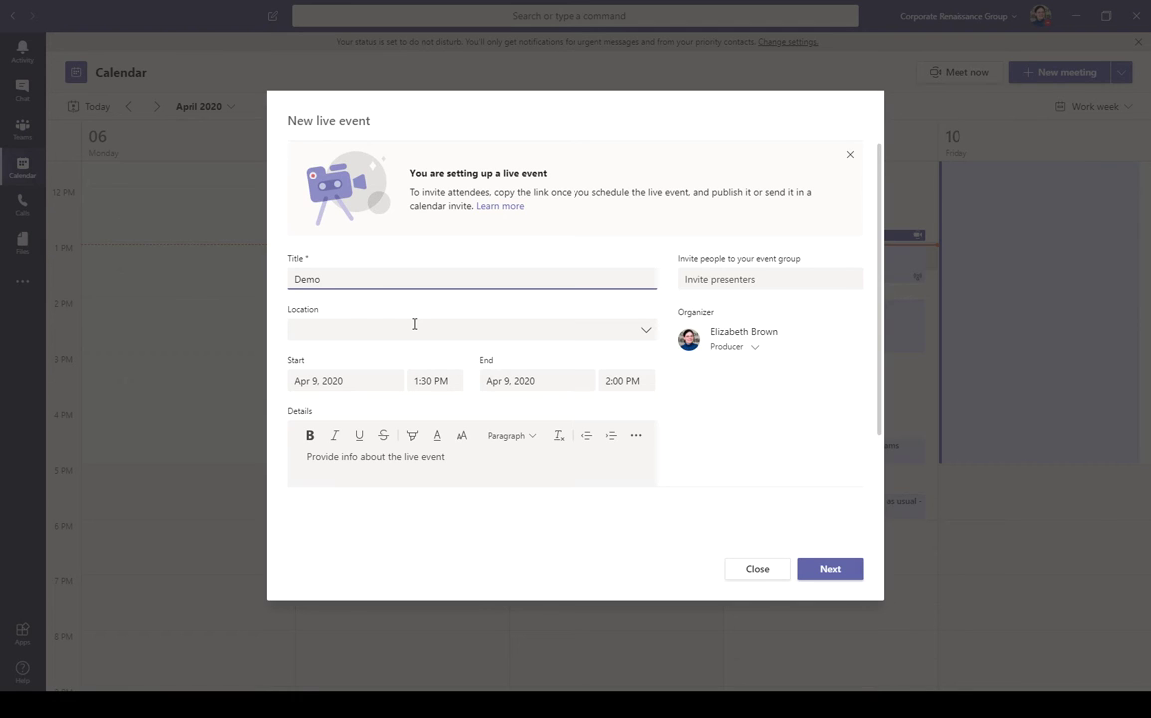
{"action": "left_click", "coordinate": [420, 459]}
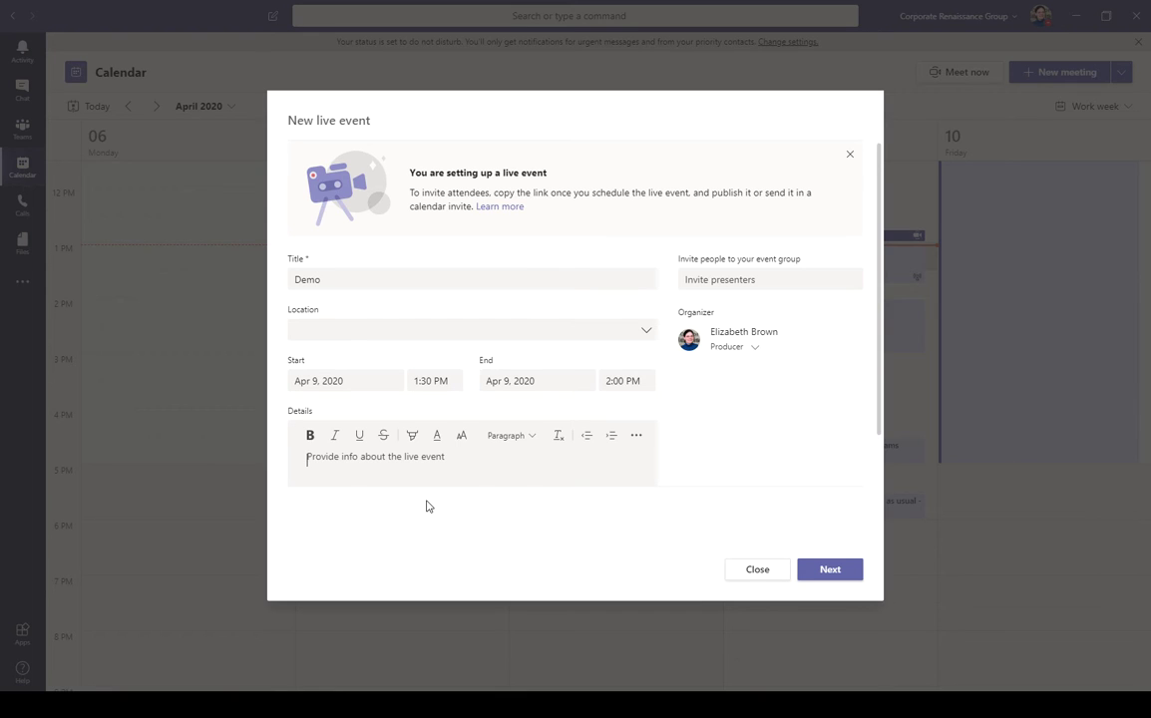
{"action": "type", "text": "How to use new expe"}
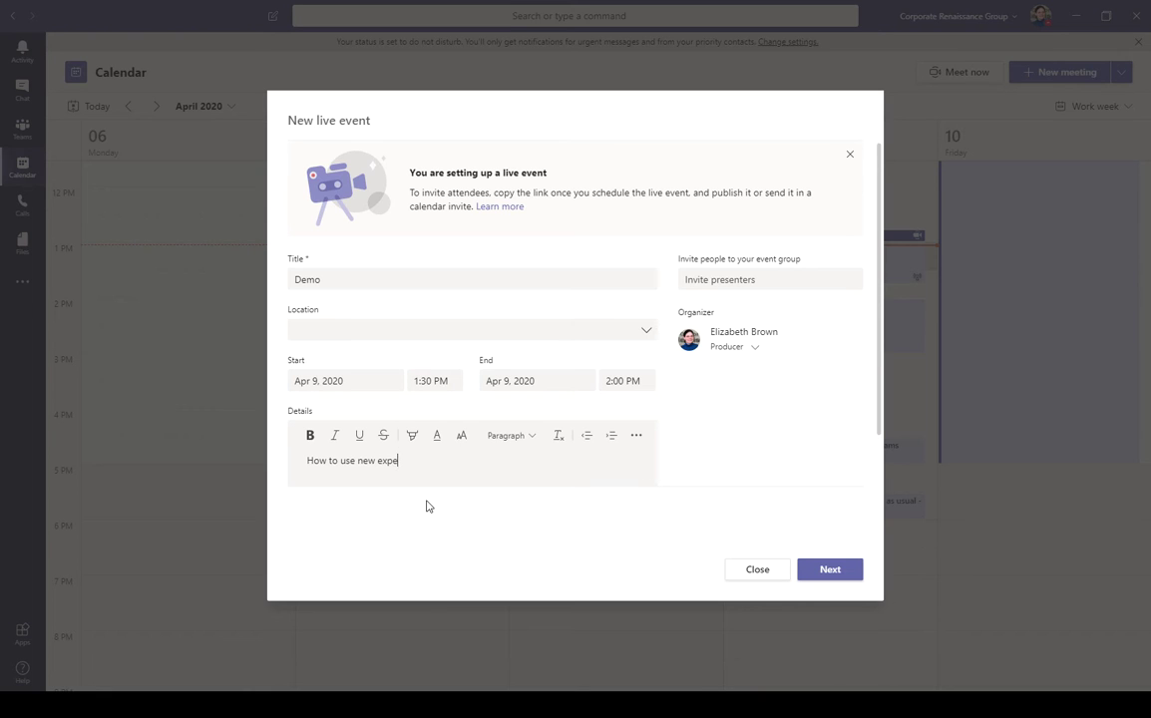
{"action": "type", "text": "nse system"}
Step: Invite a colleague to the event group as a Producer and continue to the live event permissions
{"action": "left_click", "coordinate": [782, 279]}
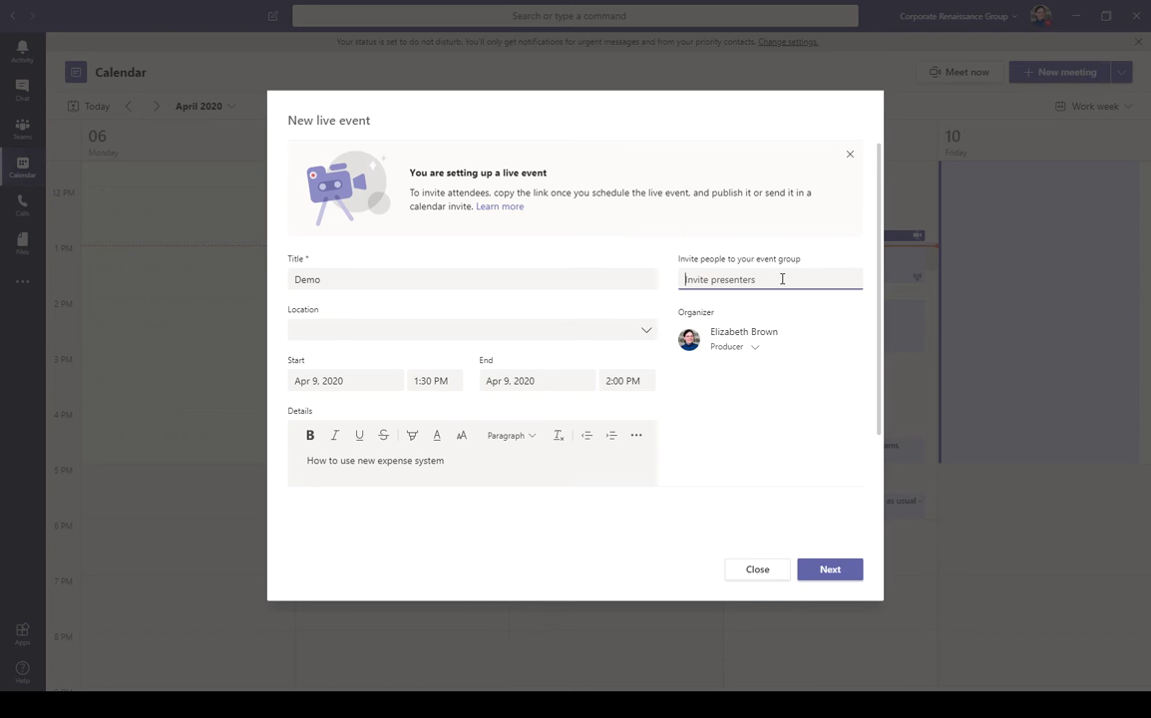
{"action": "type", "text": "kri"}
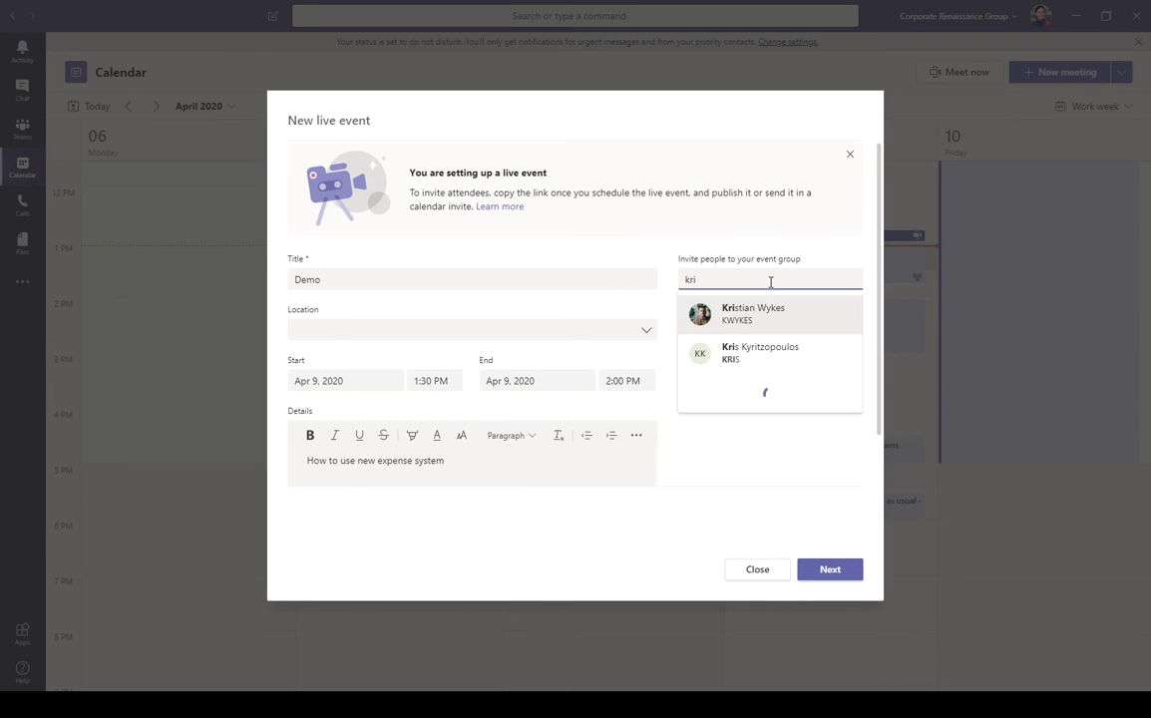
{"action": "left_click", "coordinate": [773, 311]}
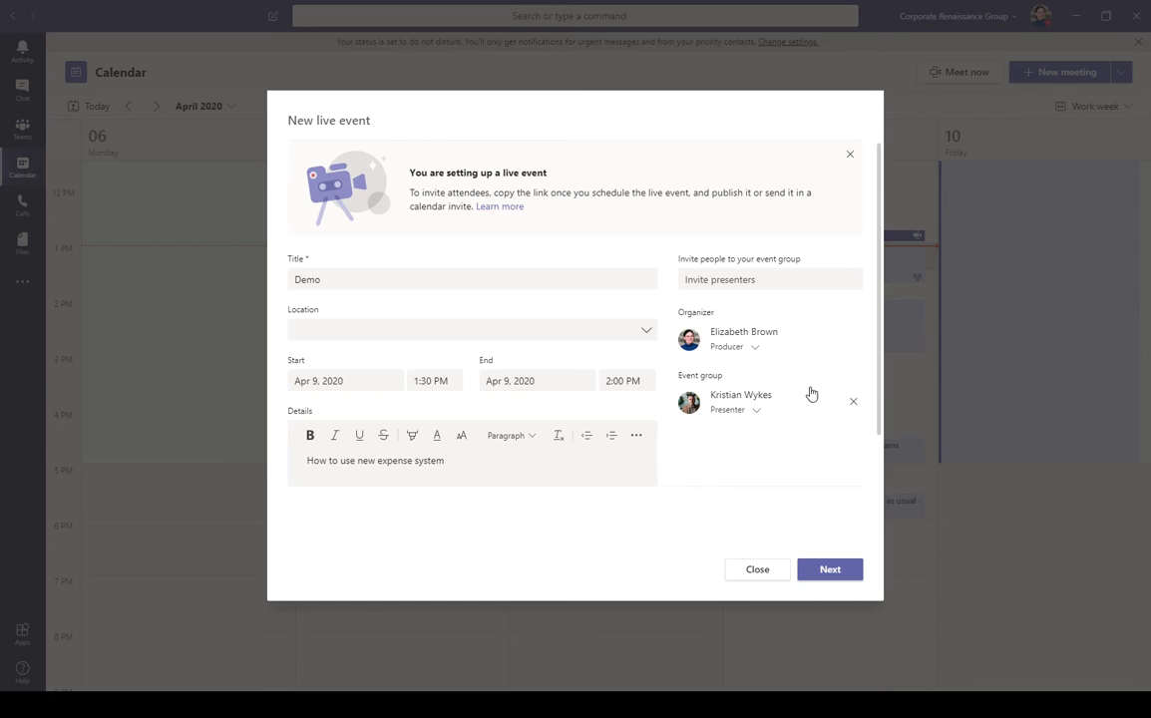
{"action": "left_click", "coordinate": [757, 411]}
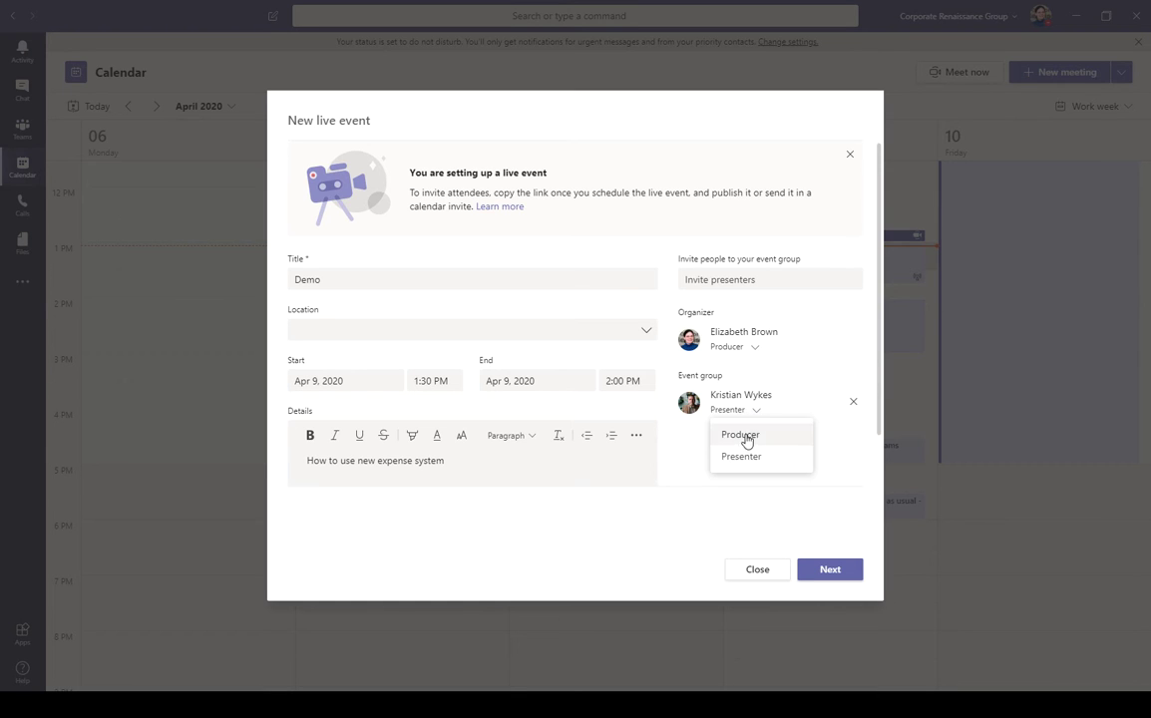
{"action": "left_click", "coordinate": [744, 436]}
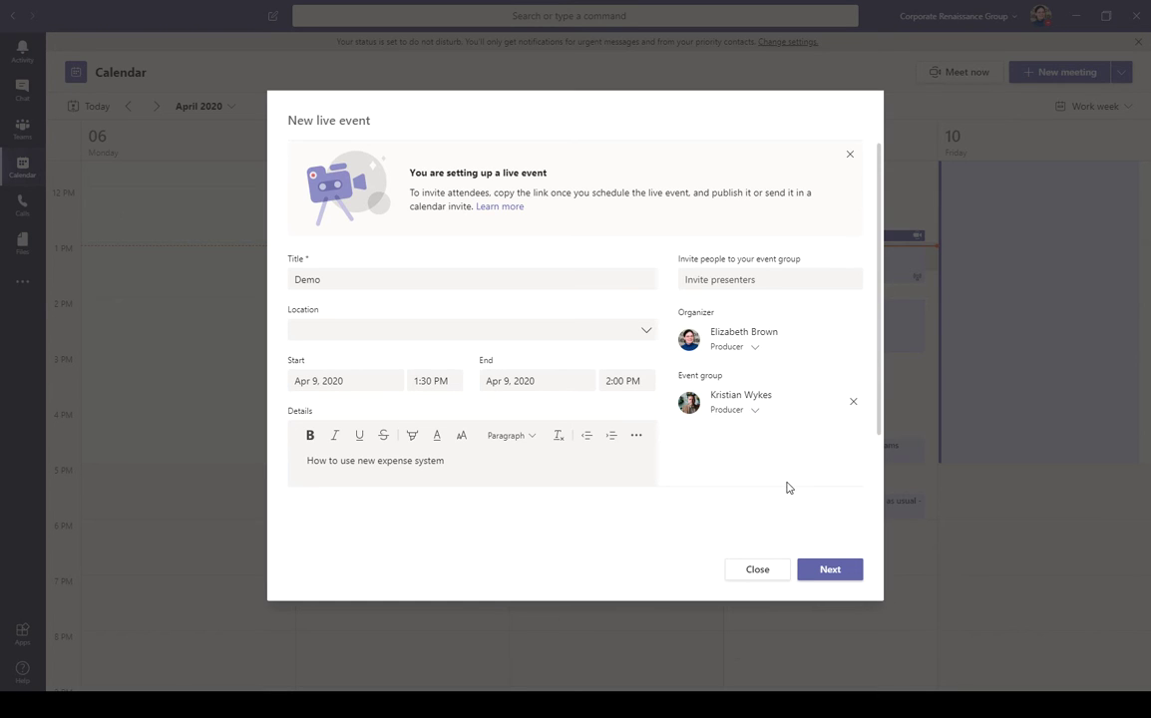
{"action": "left_click", "coordinate": [822, 569]}
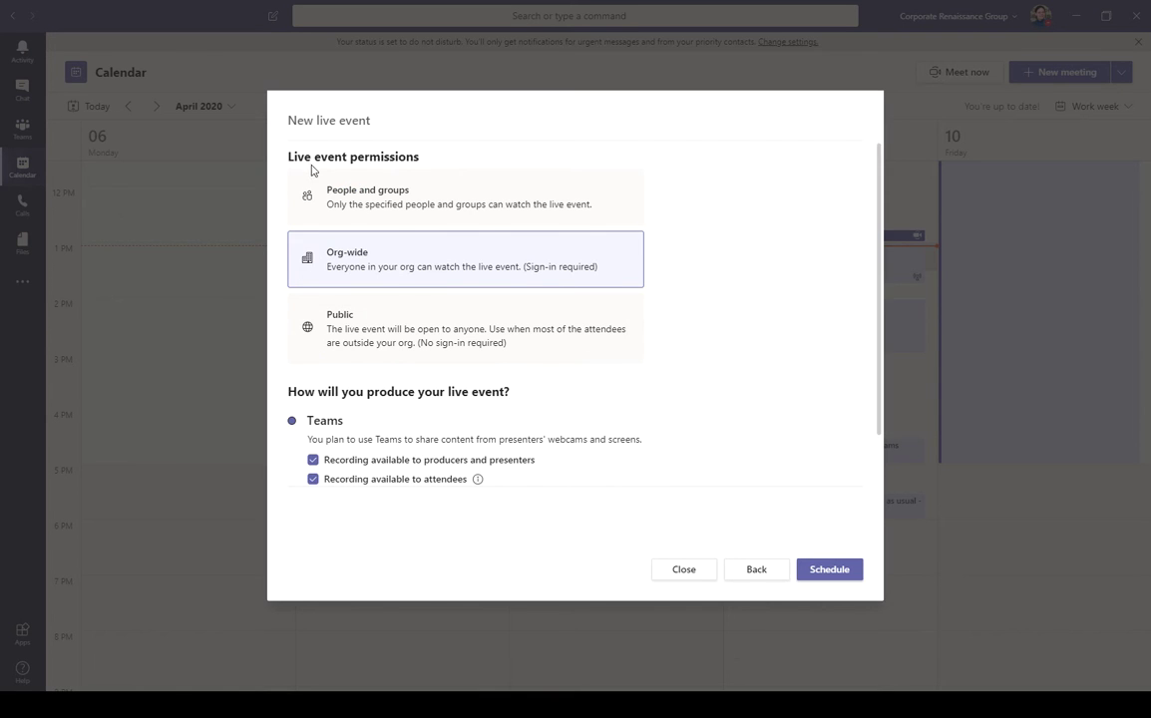
{"action": "left_click", "coordinate": [433, 202]}
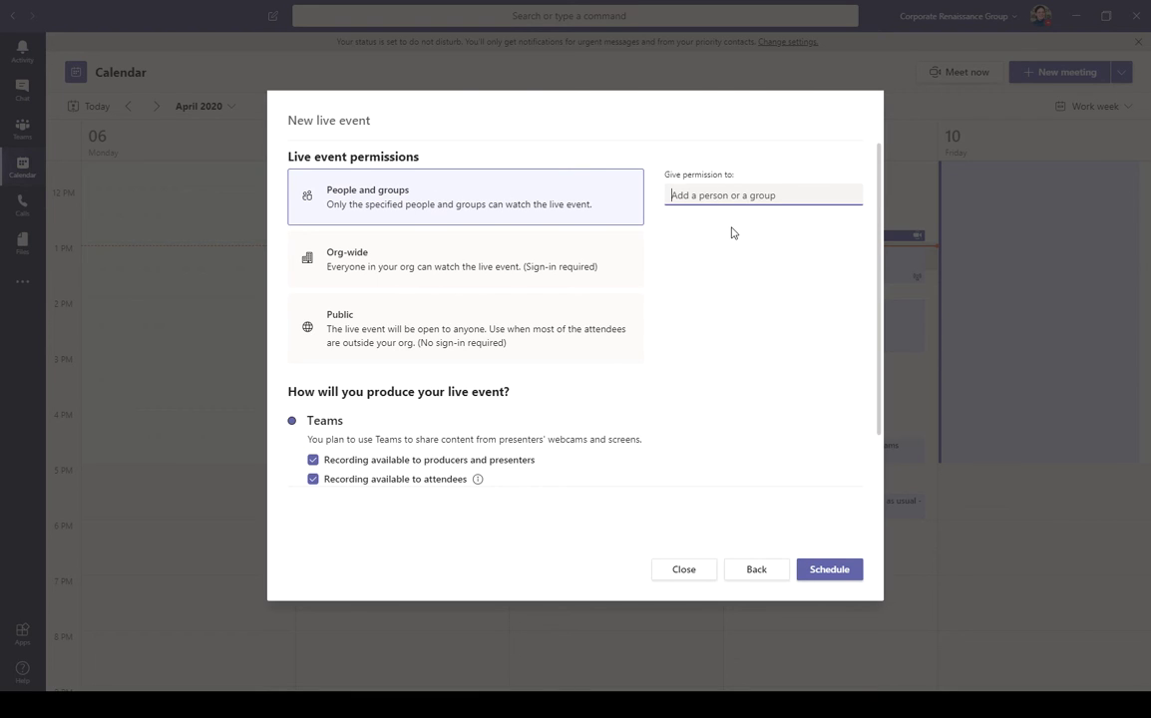
{"action": "type", "text": "crg"}
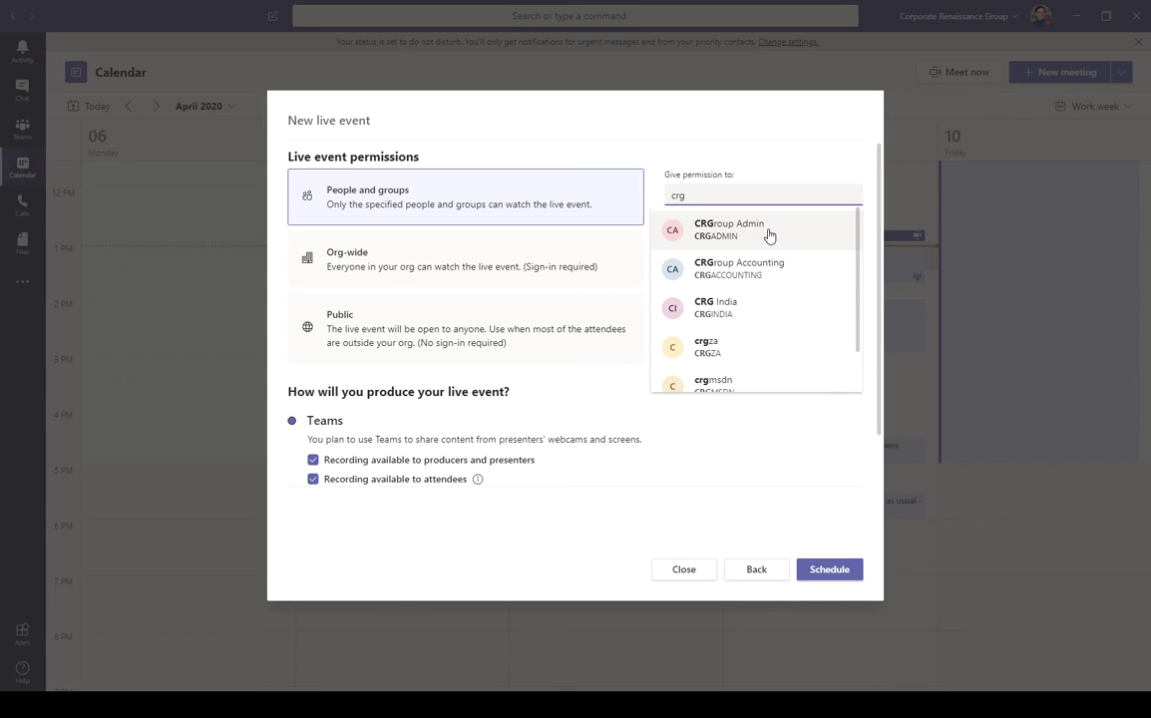
{"action": "left_click", "coordinate": [752, 427]}
{"action": "left_click", "coordinate": [457, 258]}
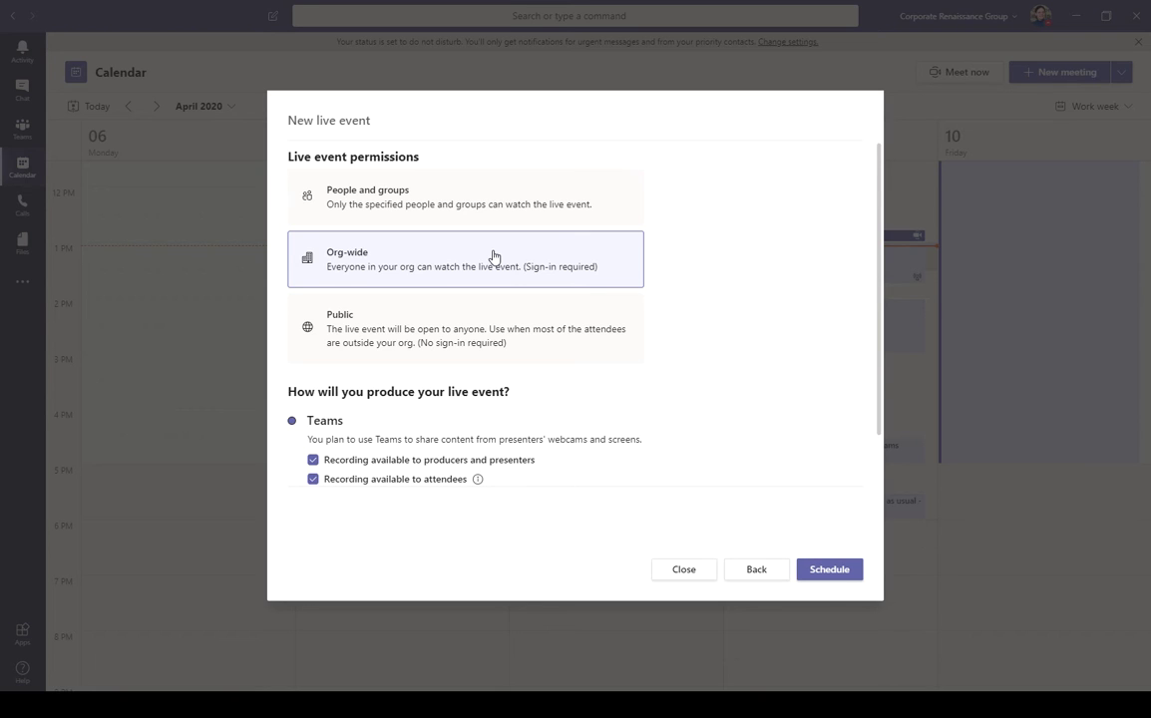
Step: Set the live event permissions to Public
{"action": "left_click", "coordinate": [490, 340]}
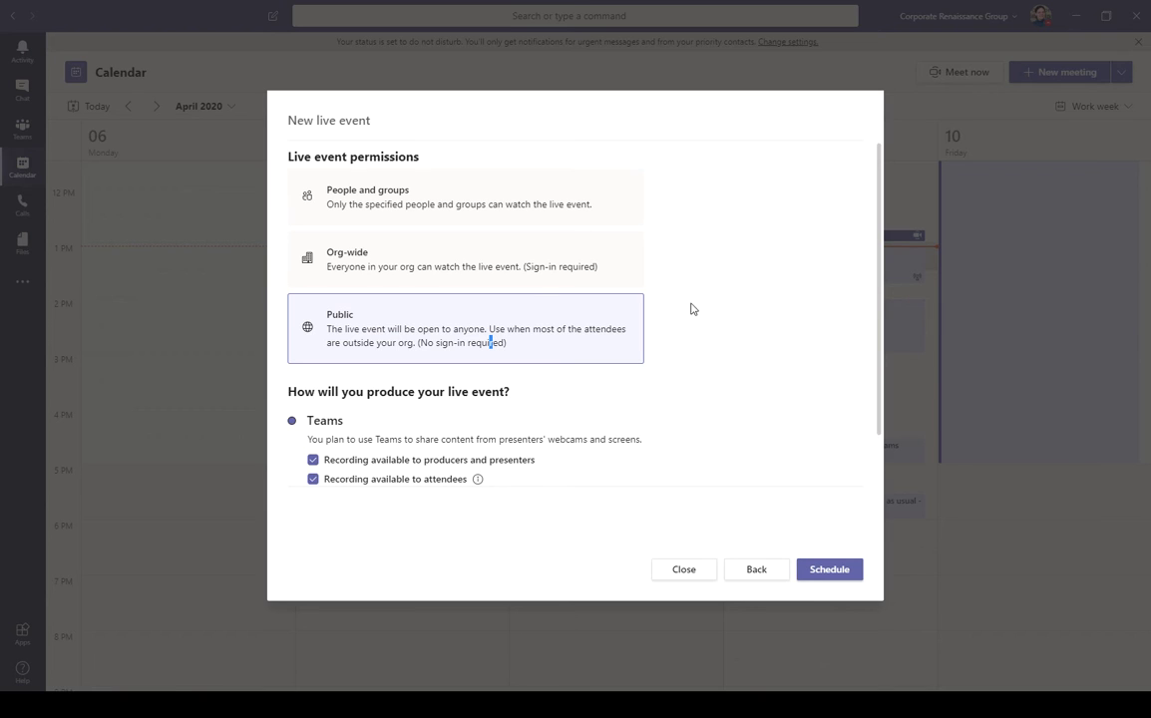
{"action": "scroll", "coordinate": [749, 299], "scroll_direction": "down", "scroll_amount": 3}
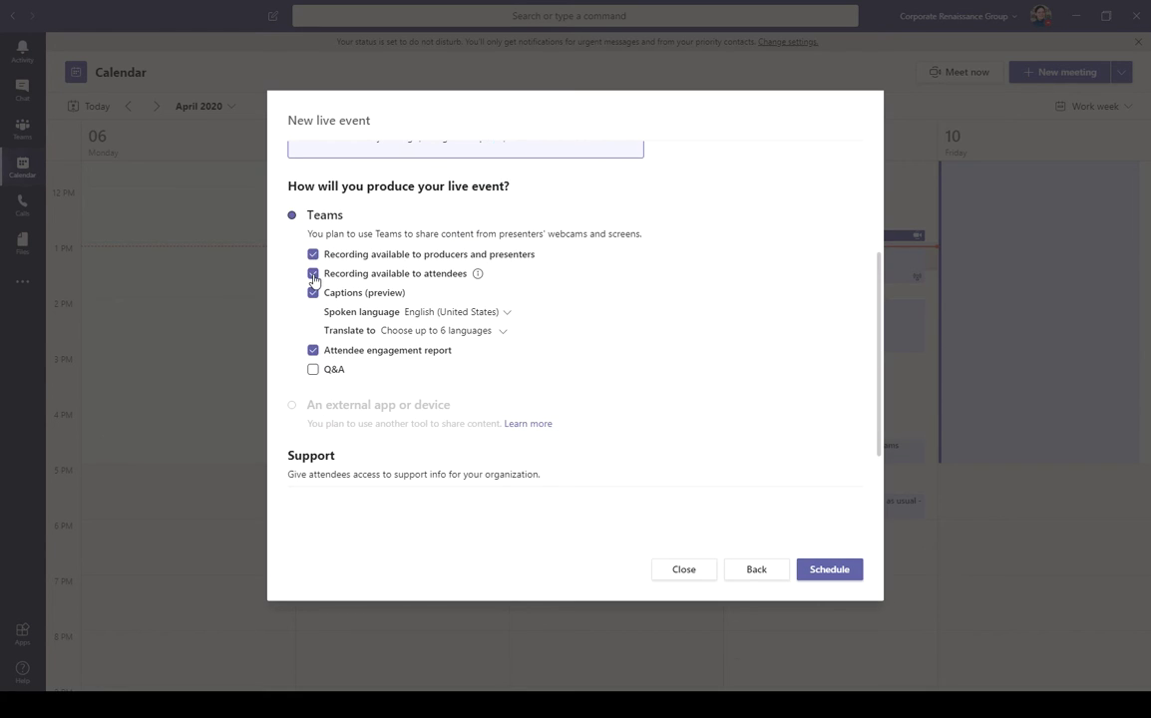
{"action": "left_click", "coordinate": [457, 272]}
{"action": "left_click", "coordinate": [329, 273]}
{"action": "left_click", "coordinate": [502, 332]}
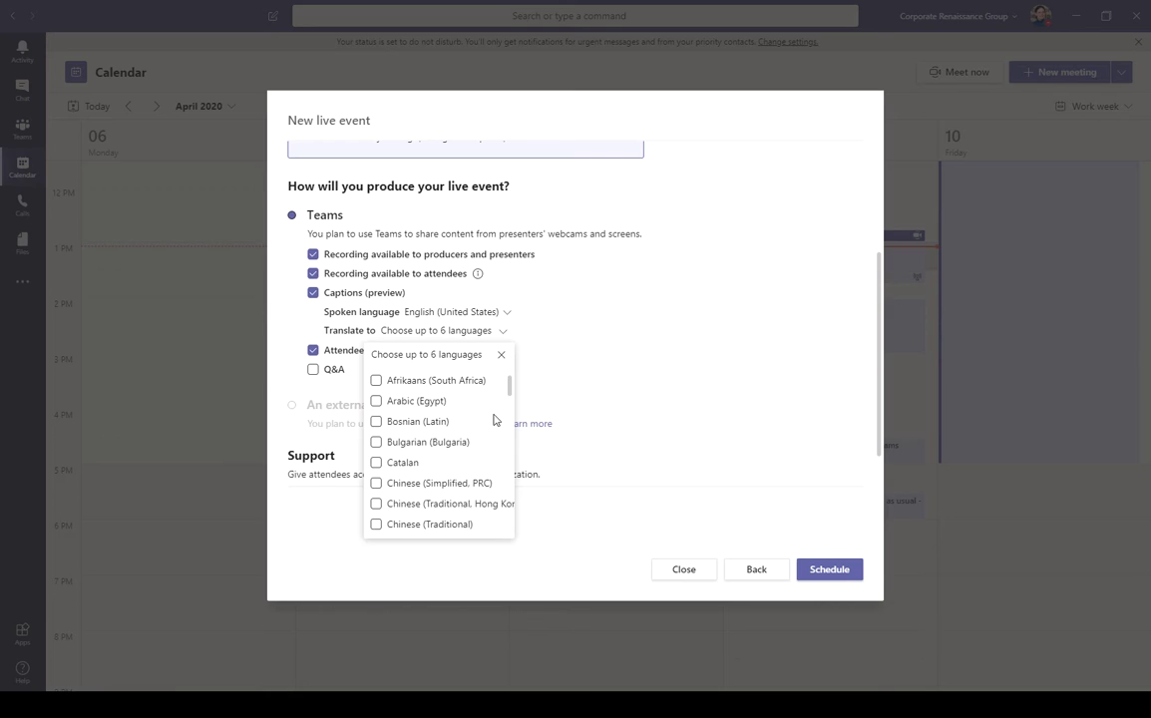
{"action": "scroll", "coordinate": [490, 431], "scroll_direction": "down", "scroll_amount": 2}
{"action": "left_click", "coordinate": [501, 355]}
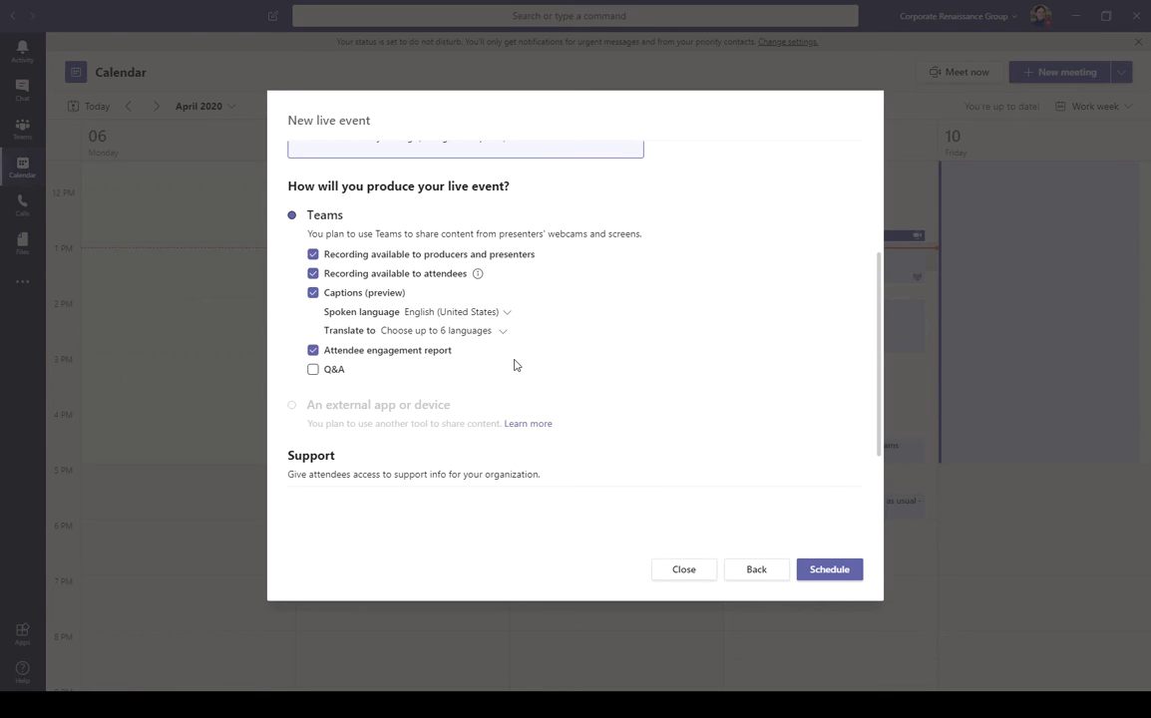
Step: Enable Q&A for the Teams-produced event and schedule it
{"action": "left_click", "coordinate": [344, 370]}
{"action": "scroll", "coordinate": [392, 371], "scroll_direction": "down", "scroll_amount": 3}
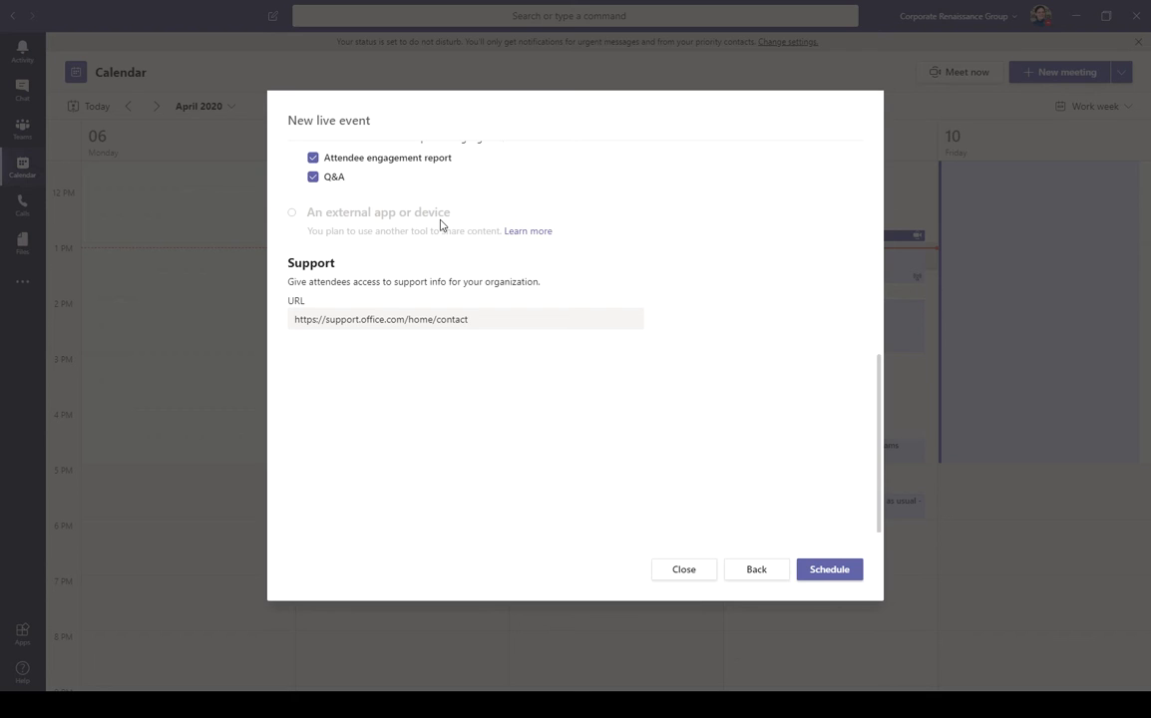
{"action": "left_click", "coordinate": [829, 570]}
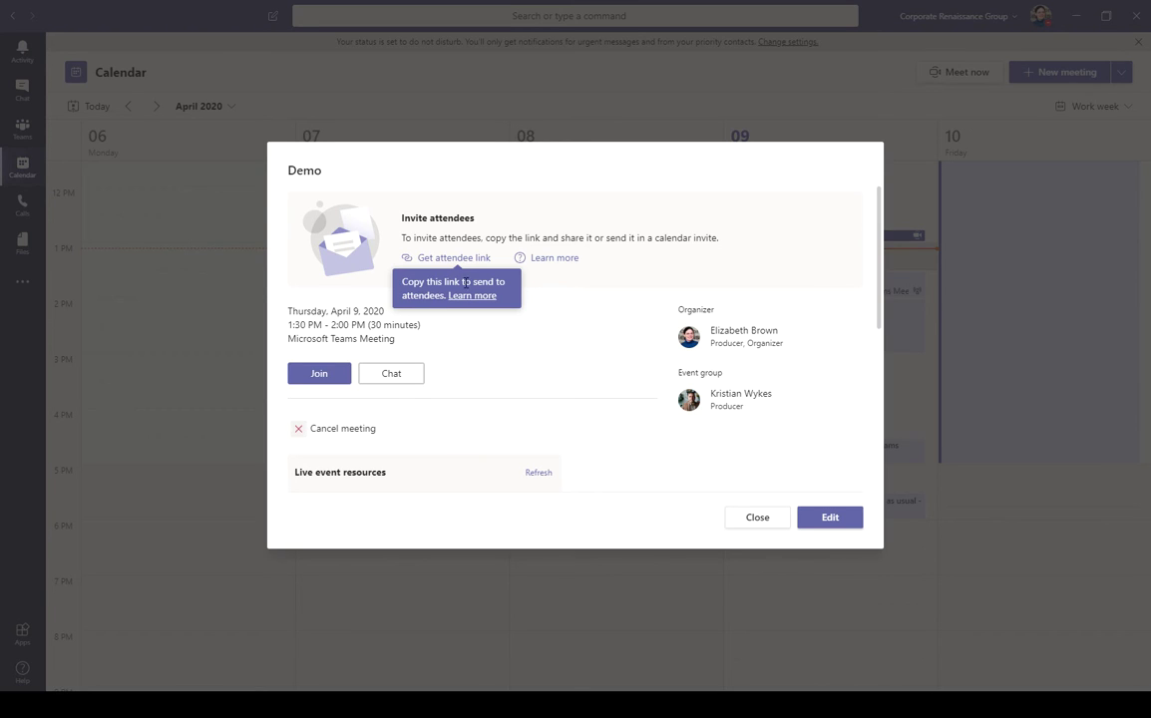
Step: Copy the attendee link and open it in a browser to watch the live event on the web
{"action": "left_click", "coordinate": [463, 301]}
{"action": "left_click", "coordinate": [461, 261]}
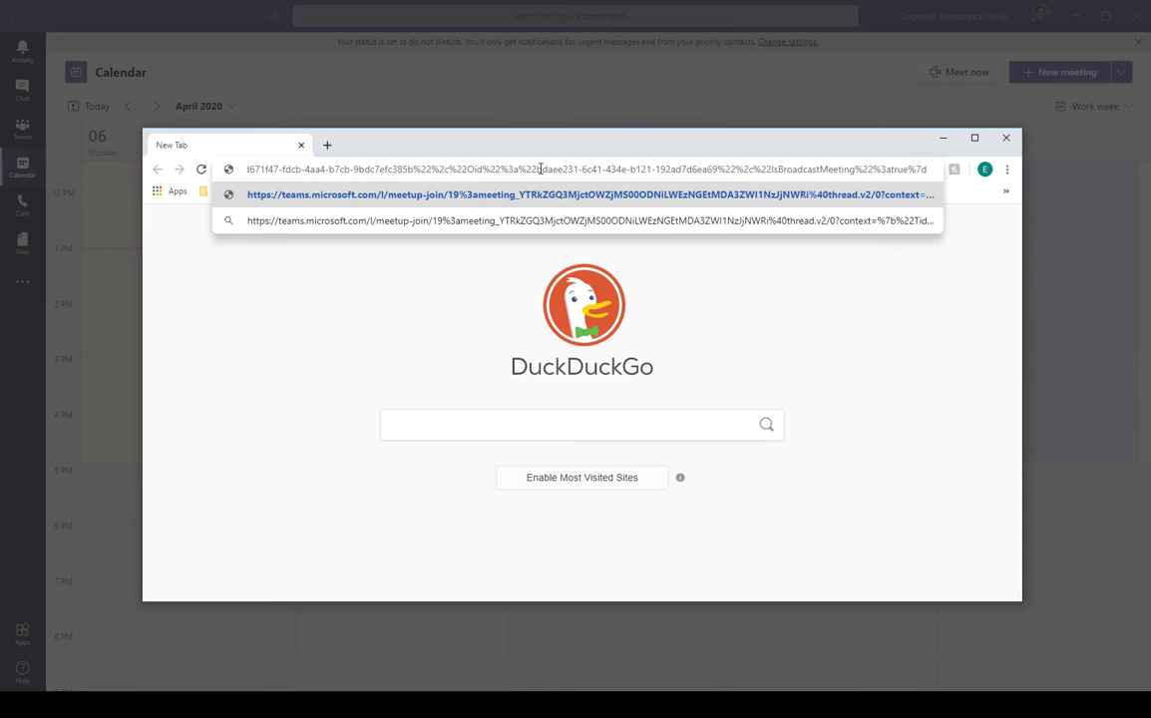
{"action": "key", "text": "Return"}
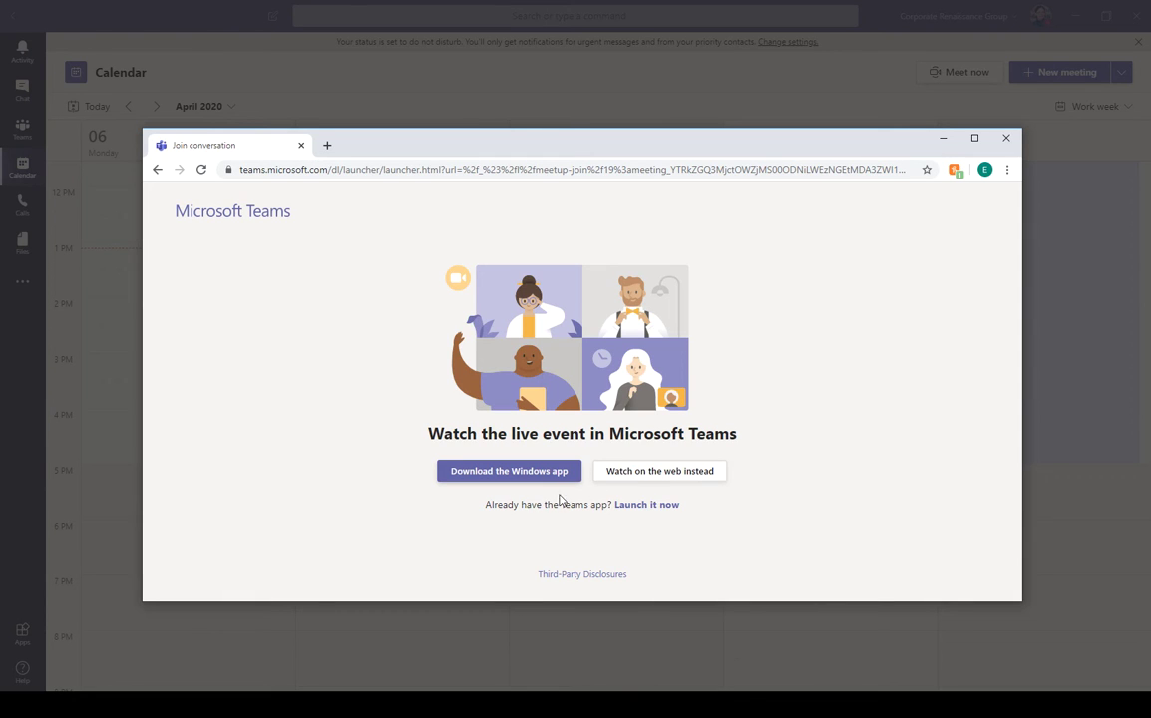
{"action": "left_click", "coordinate": [627, 474]}
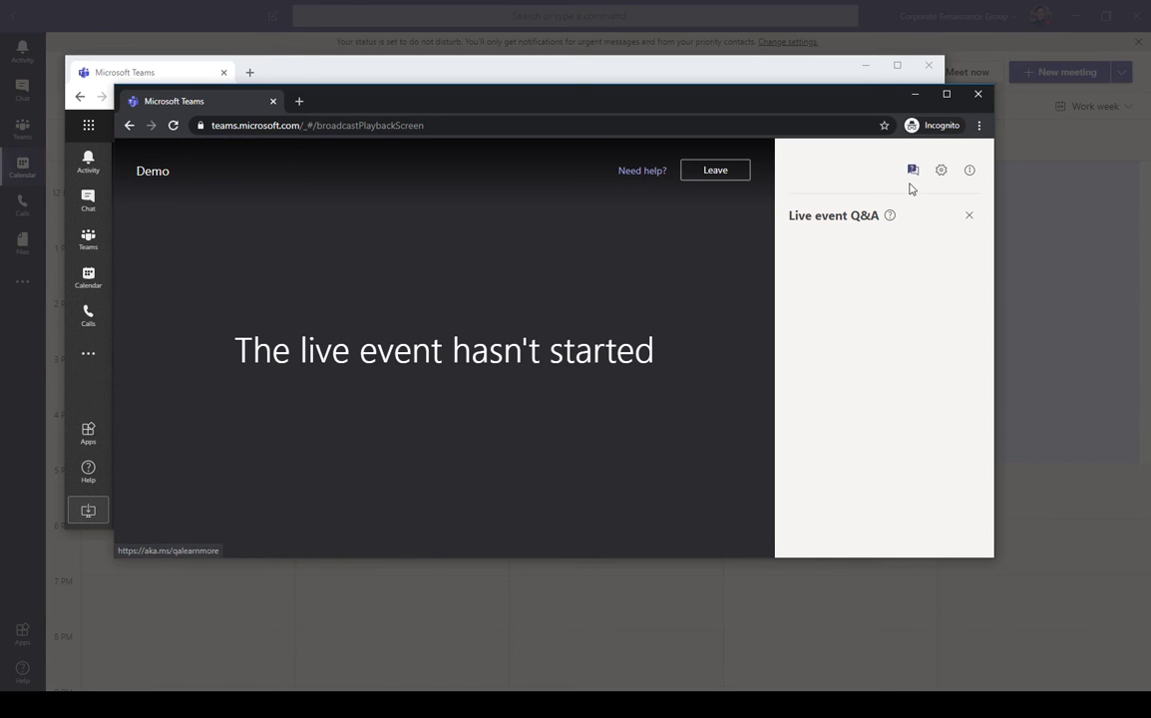
Step: Post the question "When is this event going to start?" in the live event Q&A as an attendee
{"action": "left_click", "coordinate": [940, 511]}
{"action": "type", "text": "When is this event going to start?"}
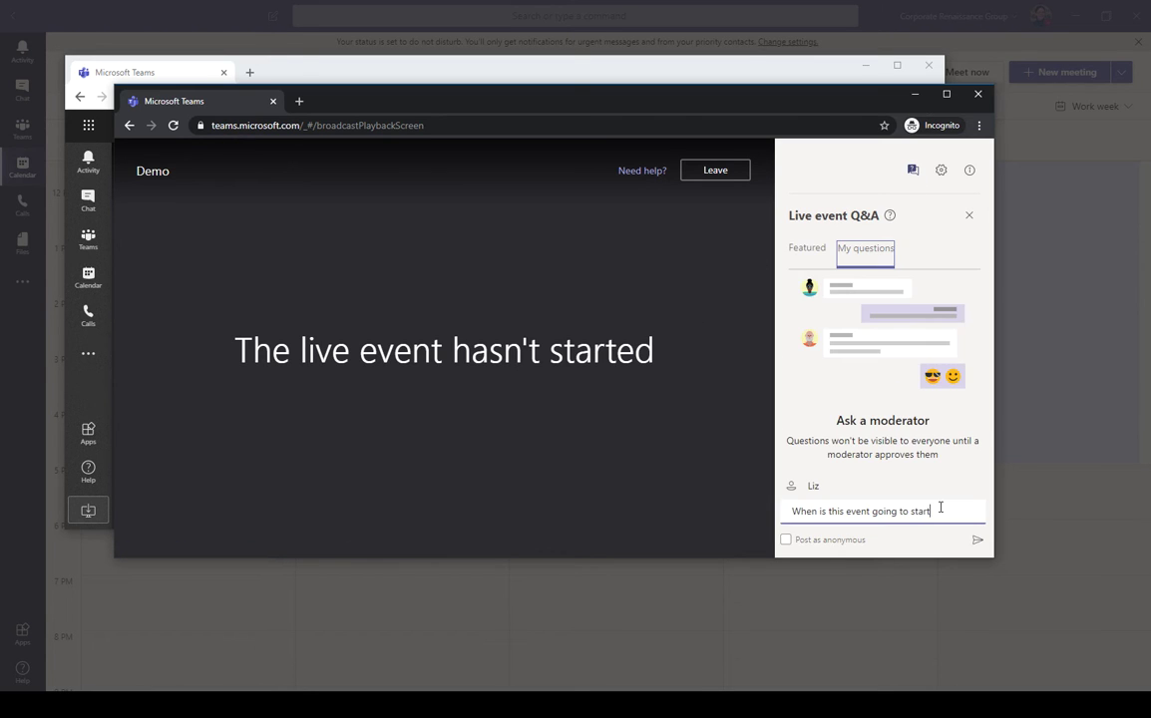
{"action": "key", "text": "Return"}
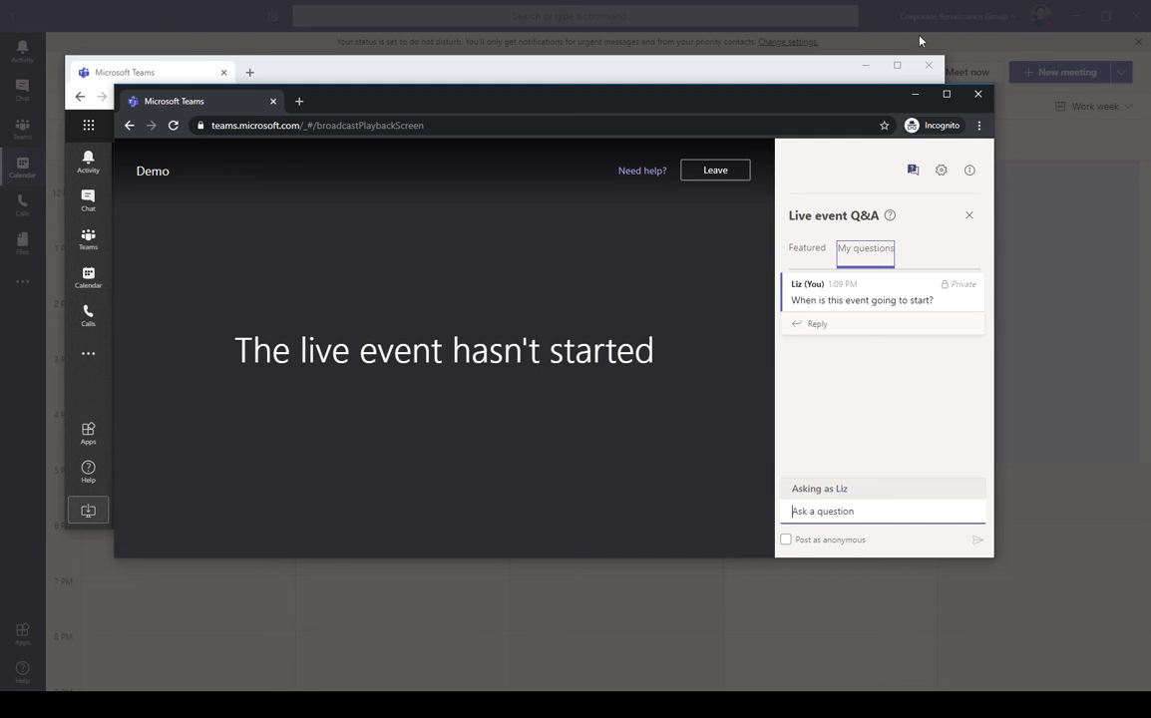
Step: Minimize both browser windows and join the Demo event in Teams as a producer
{"action": "left_click", "coordinate": [915, 97]}
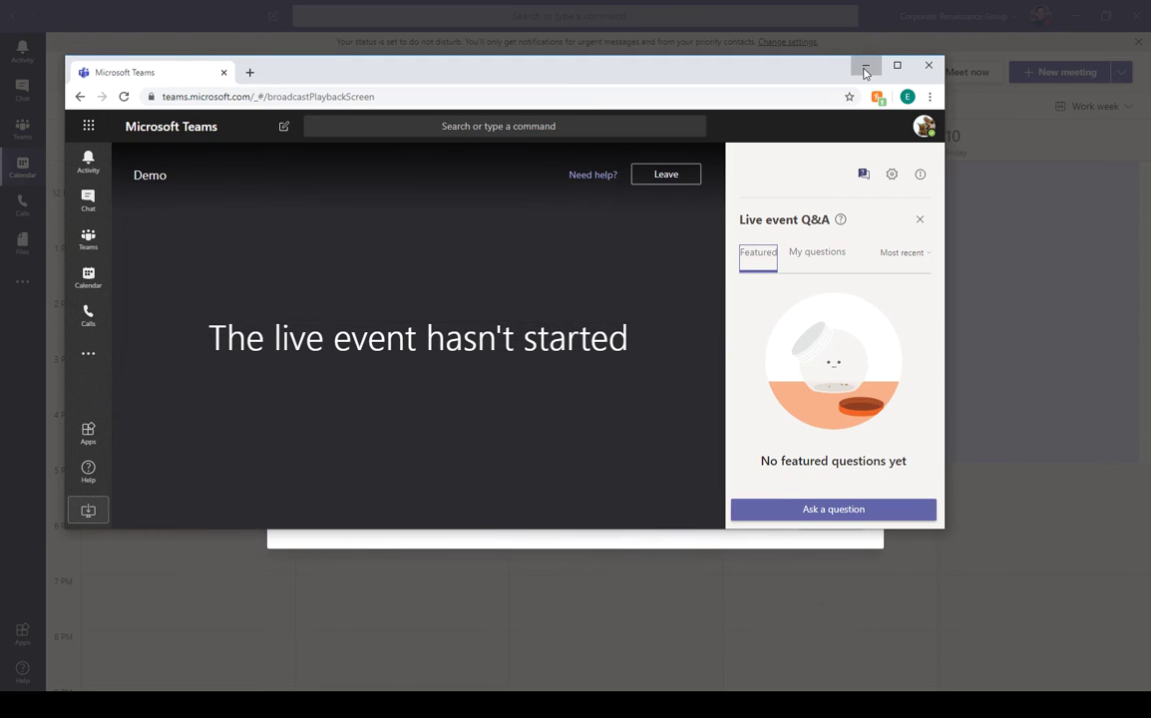
{"action": "left_click", "coordinate": [867, 65]}
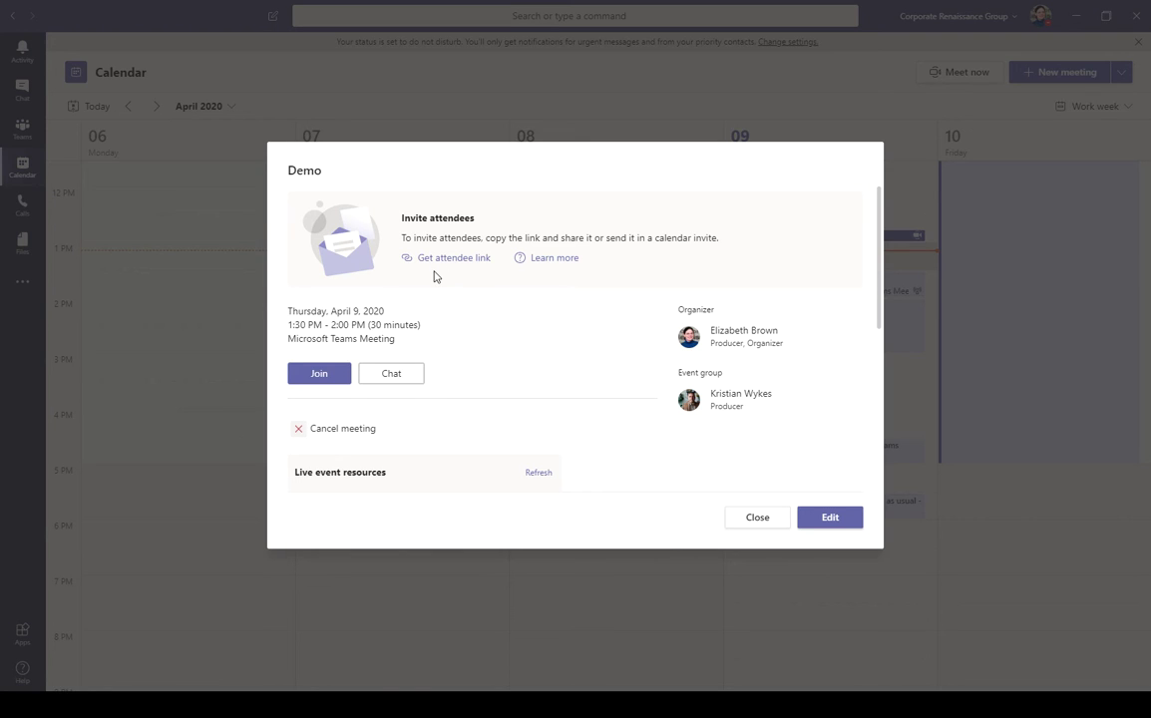
{"action": "left_click", "coordinate": [320, 374]}
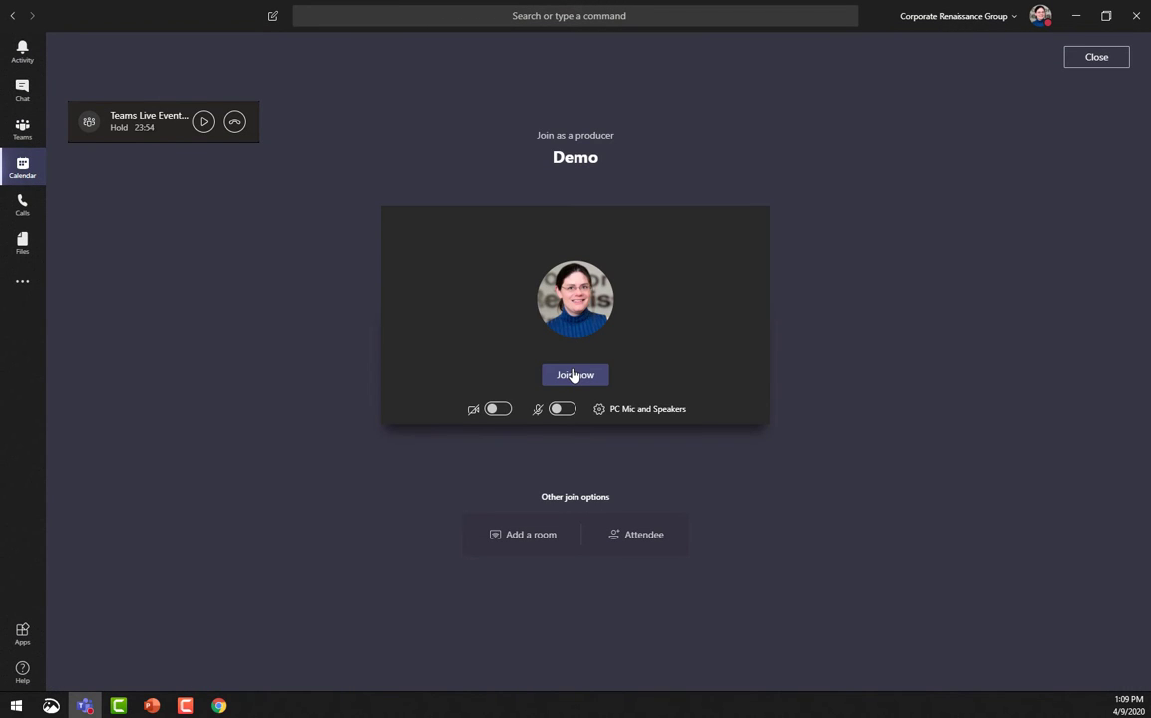
{"action": "left_click", "coordinate": [574, 375]}
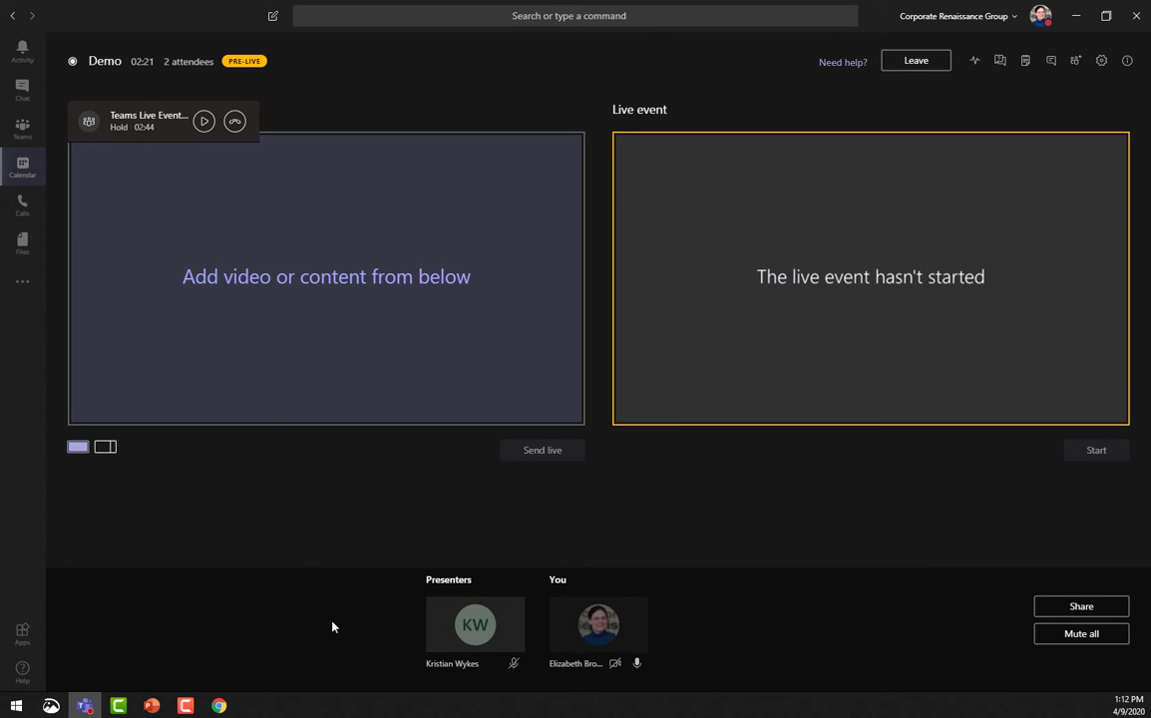
Step: View the health and performance metrics and send the private reply "2 minutes" to the attendee's new Q&A question
{"action": "left_click", "coordinate": [975, 61]}
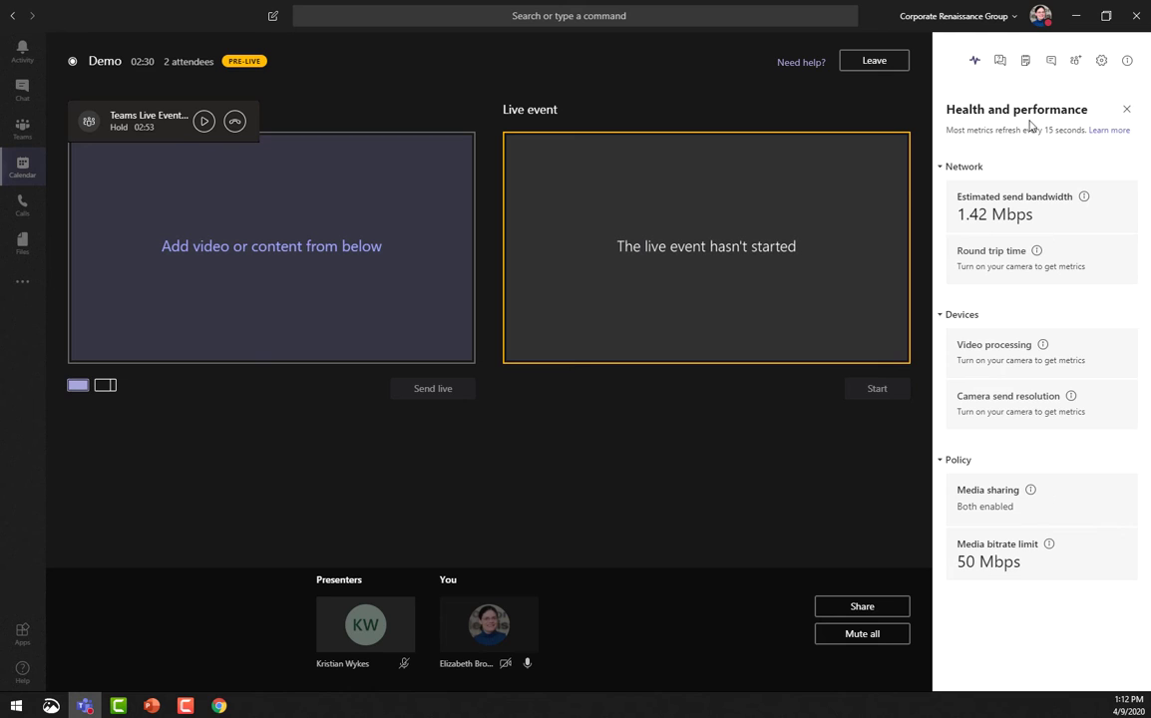
{"action": "left_click", "coordinate": [1001, 61]}
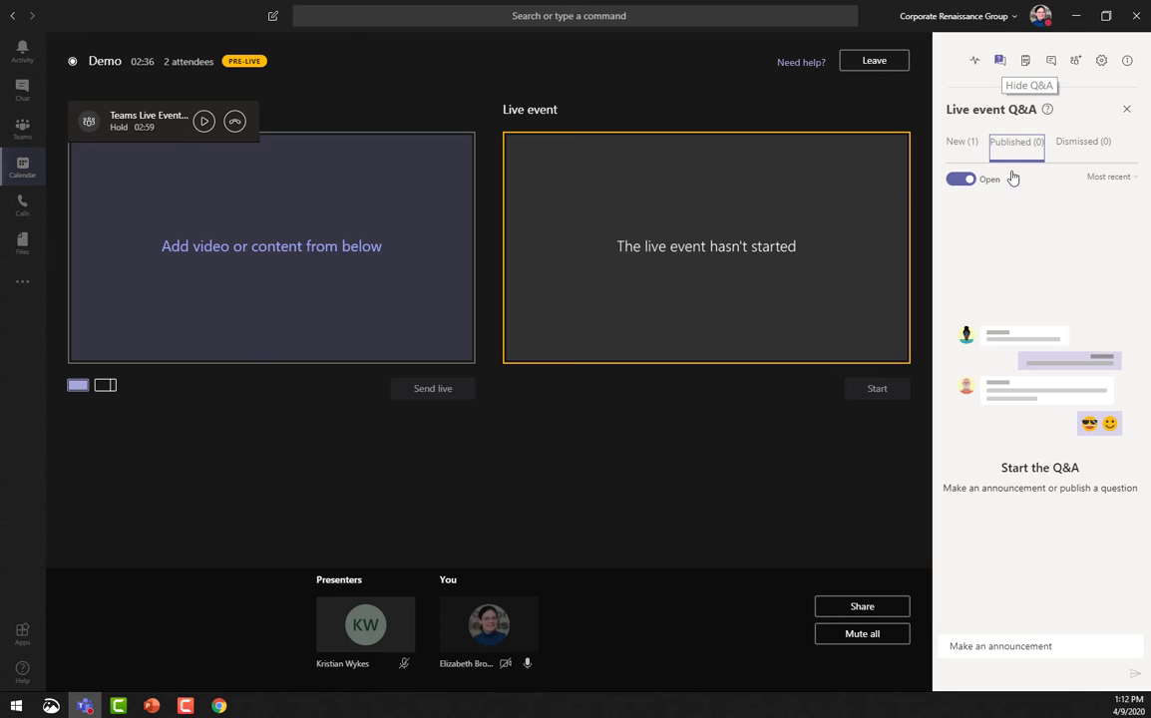
{"action": "left_click", "coordinate": [969, 145]}
{"action": "left_click", "coordinate": [986, 275]}
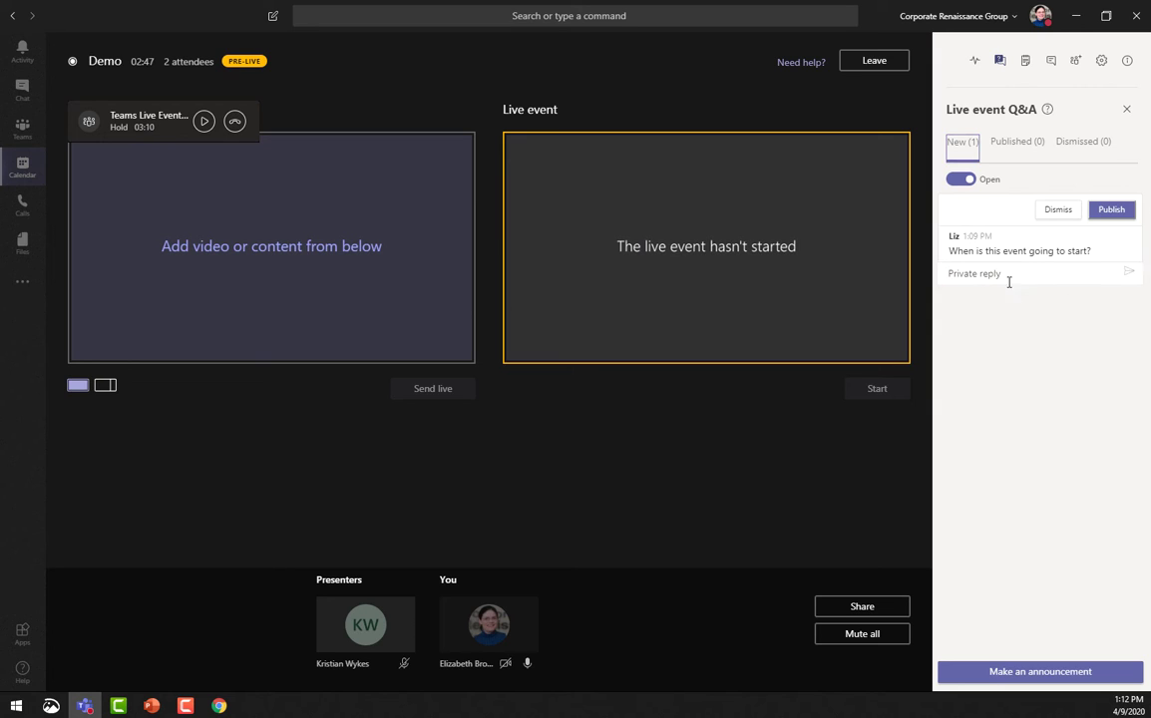
{"action": "type", "text": "2 minutes"}
{"action": "key", "text": "Return"}
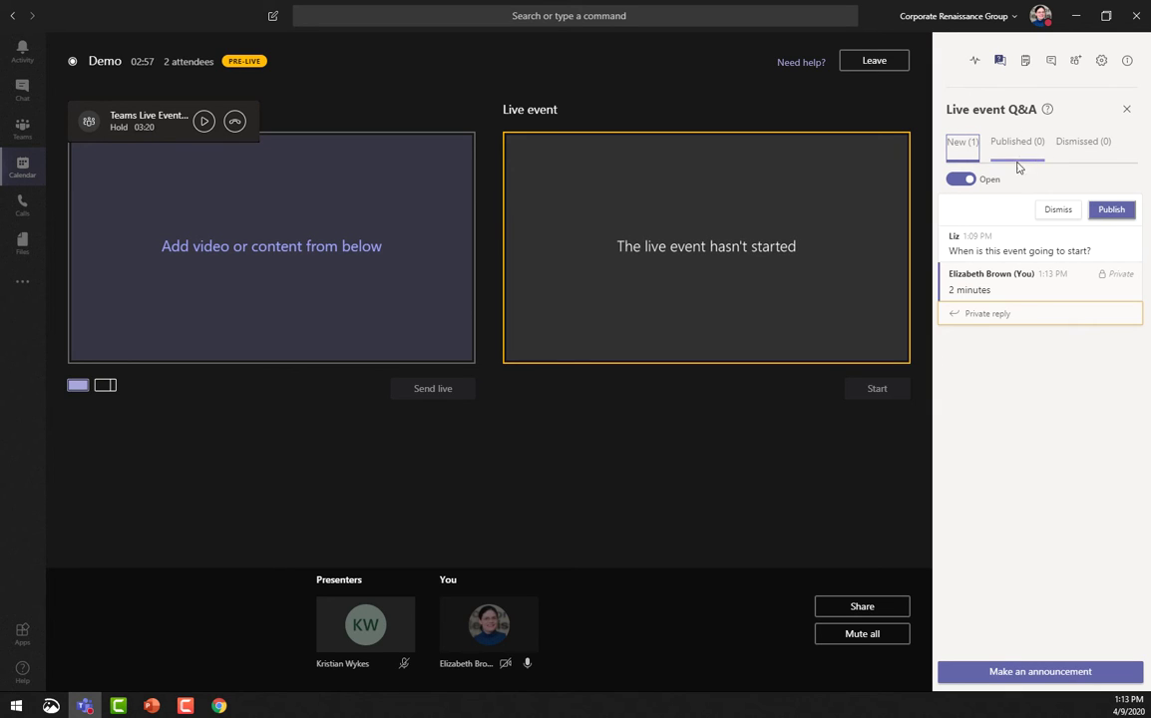
Step: Start the meeting notes with the entry "New user question" and open the meeting chat
{"action": "left_click", "coordinate": [1028, 62]}
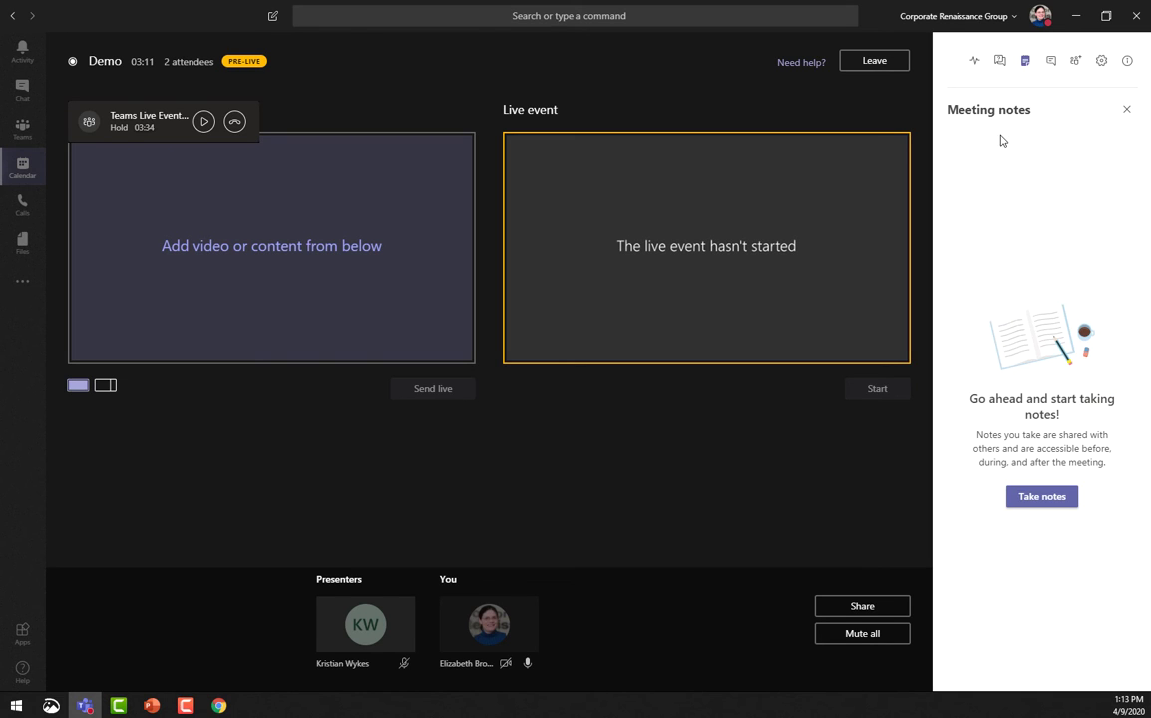
{"action": "left_click", "coordinate": [1042, 496]}
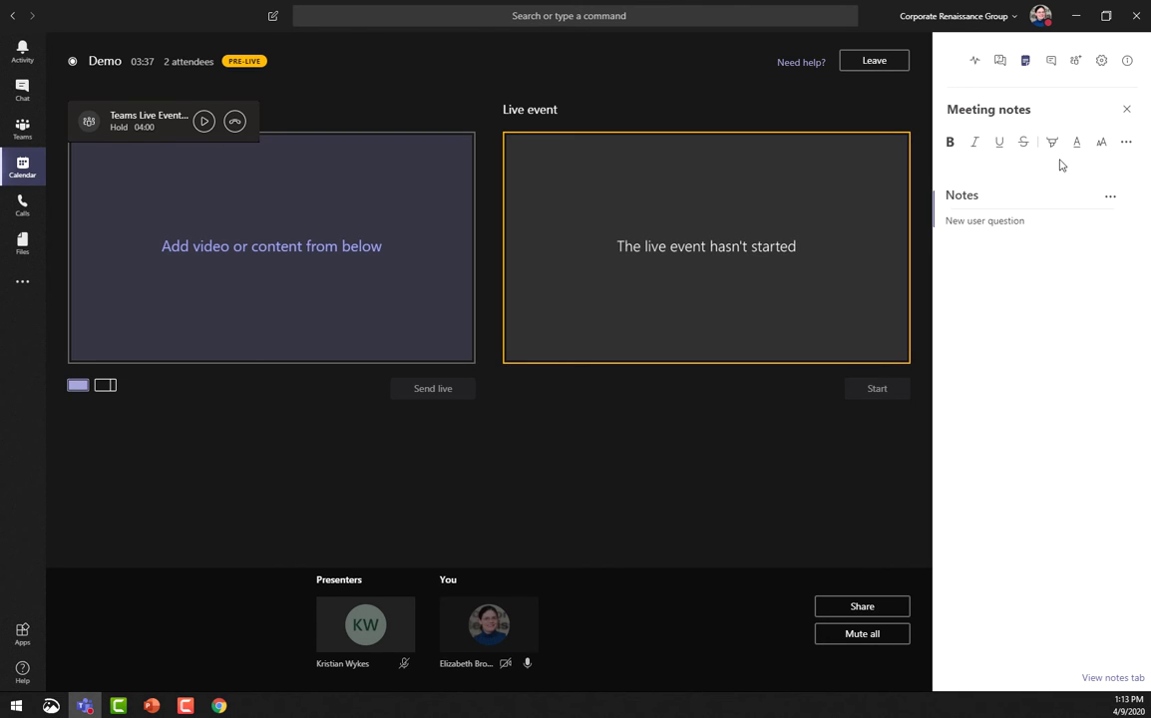
{"action": "left_click", "coordinate": [1049, 62]}
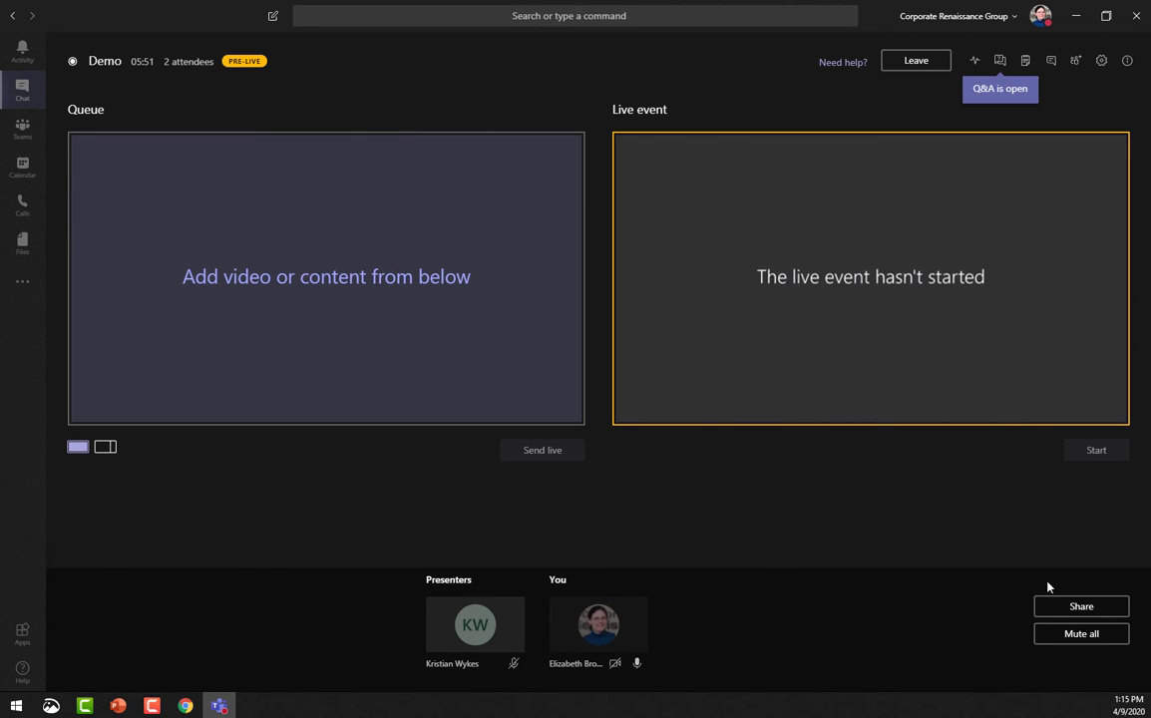
Step: Share the desktop and queue it in the content-plus-video layout beside the producer's own camera feed
{"action": "left_click", "coordinate": [1093, 608]}
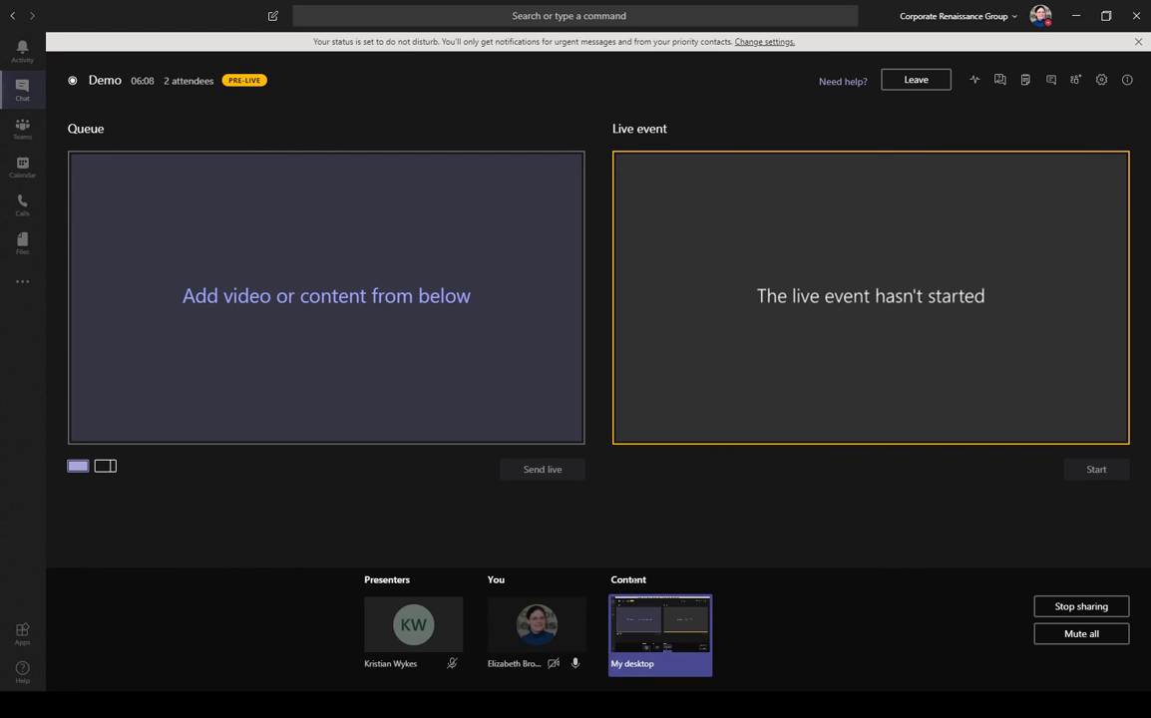
{"action": "left_click", "coordinate": [668, 624]}
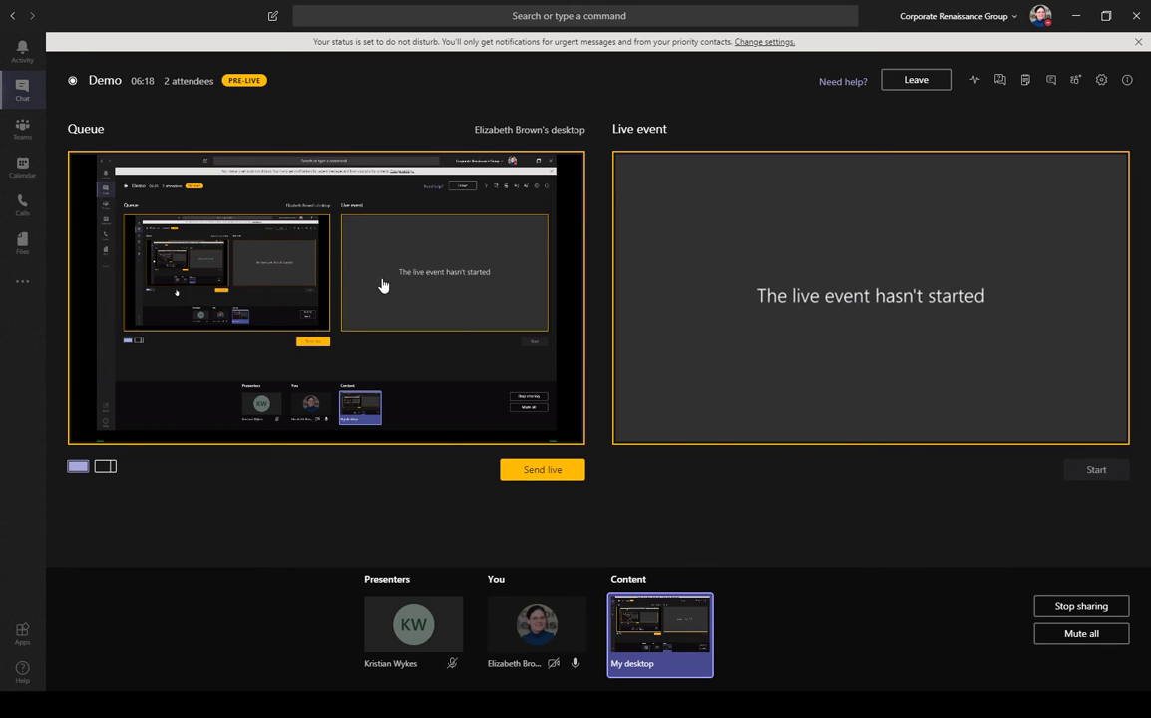
{"action": "left_click", "coordinate": [112, 471]}
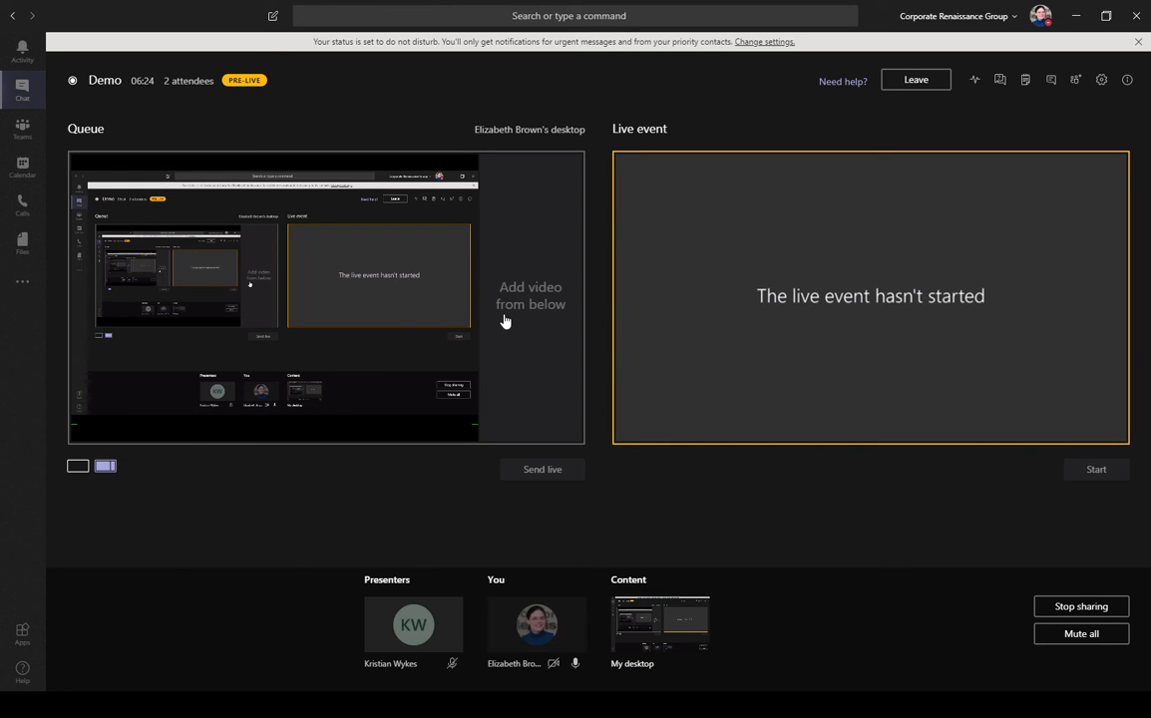
{"action": "left_click", "coordinate": [554, 664]}
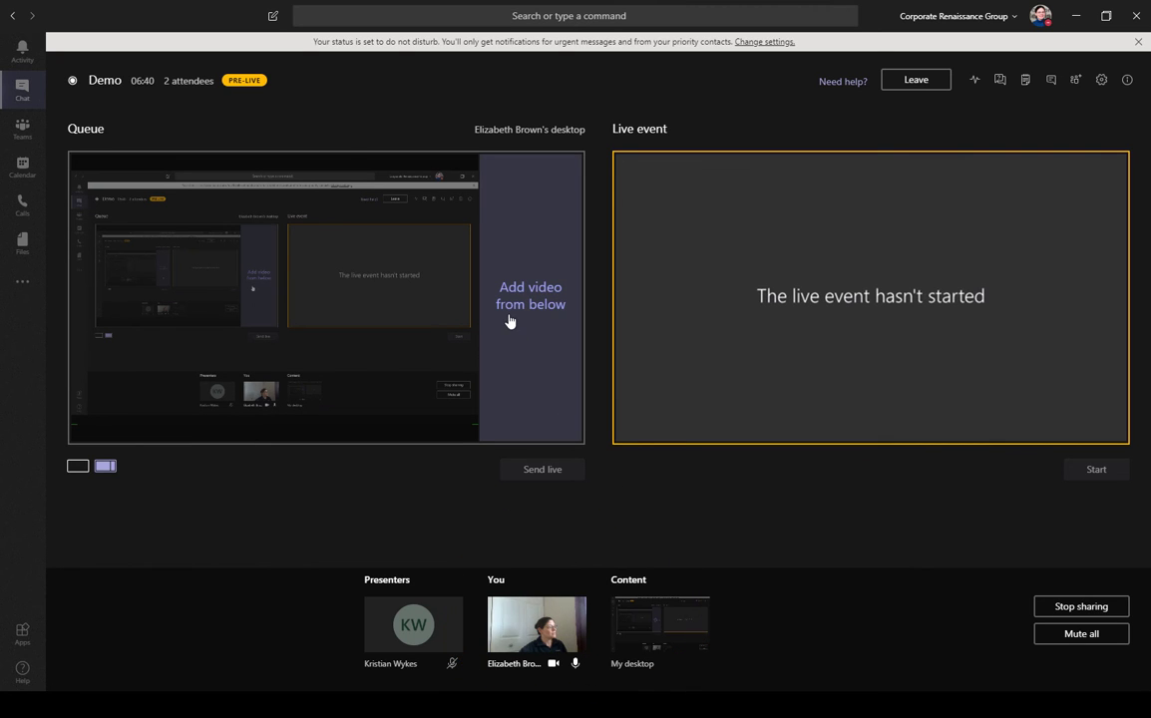
{"action": "left_click", "coordinate": [537, 624]}
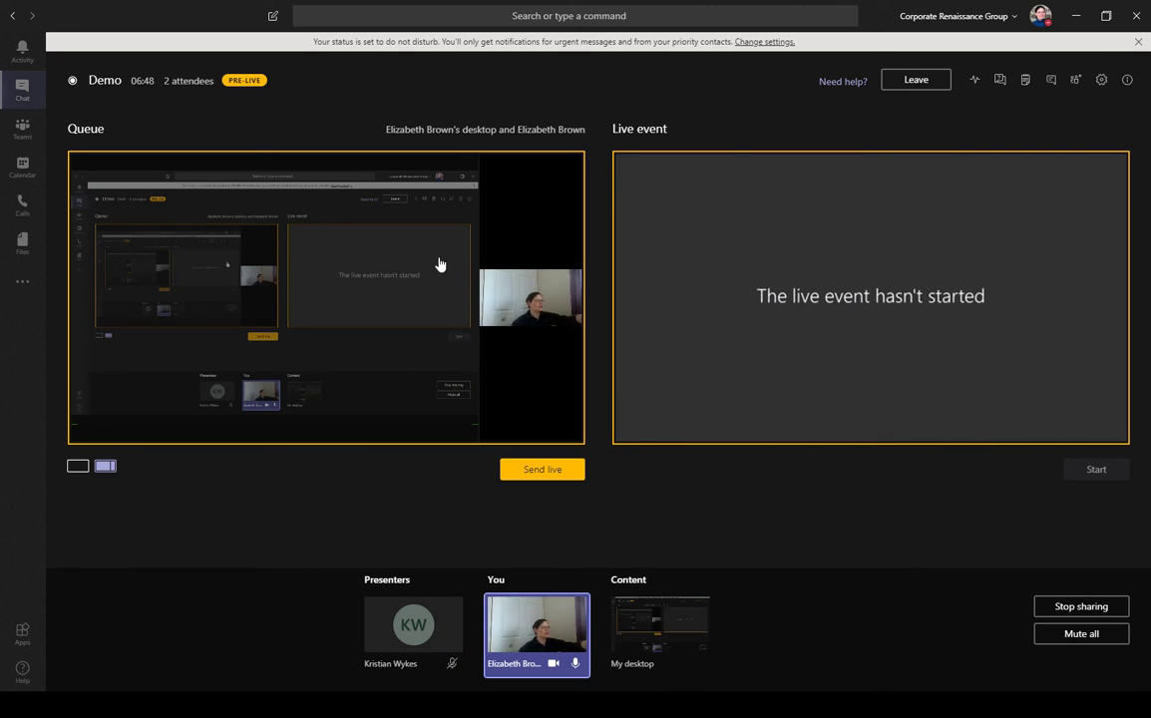
Step: Send the queued desktop and camera feed live and start the live event
{"action": "left_click", "coordinate": [534, 471]}
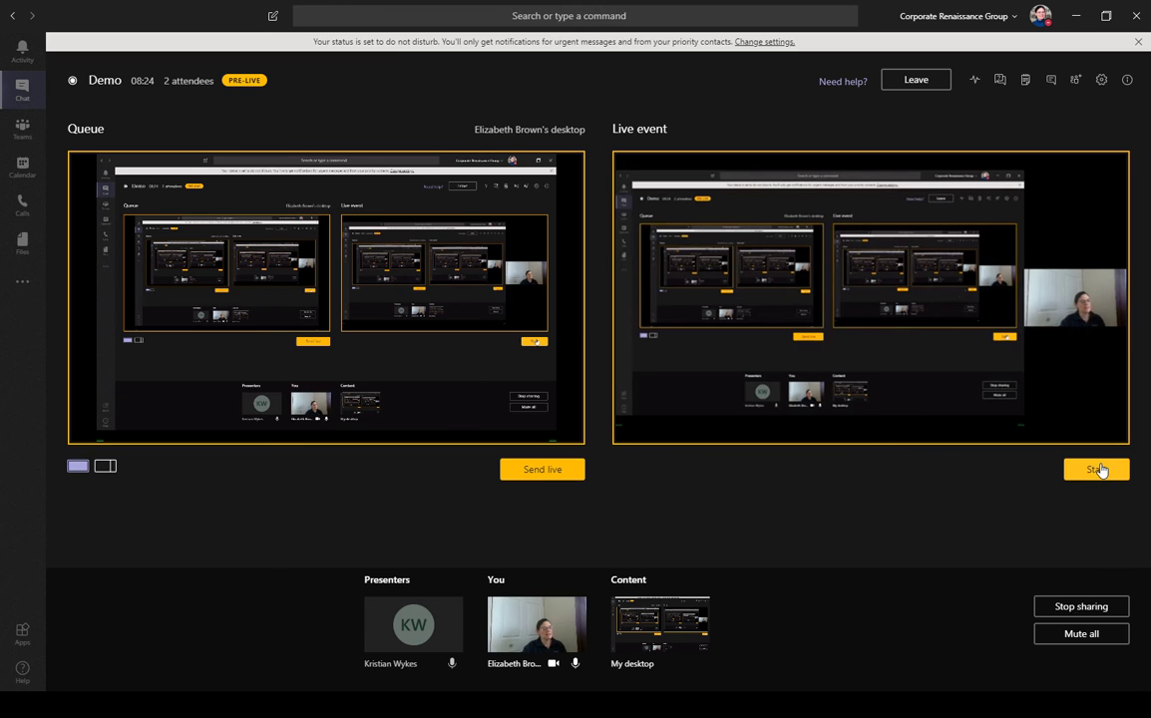
{"action": "left_click", "coordinate": [1098, 470]}
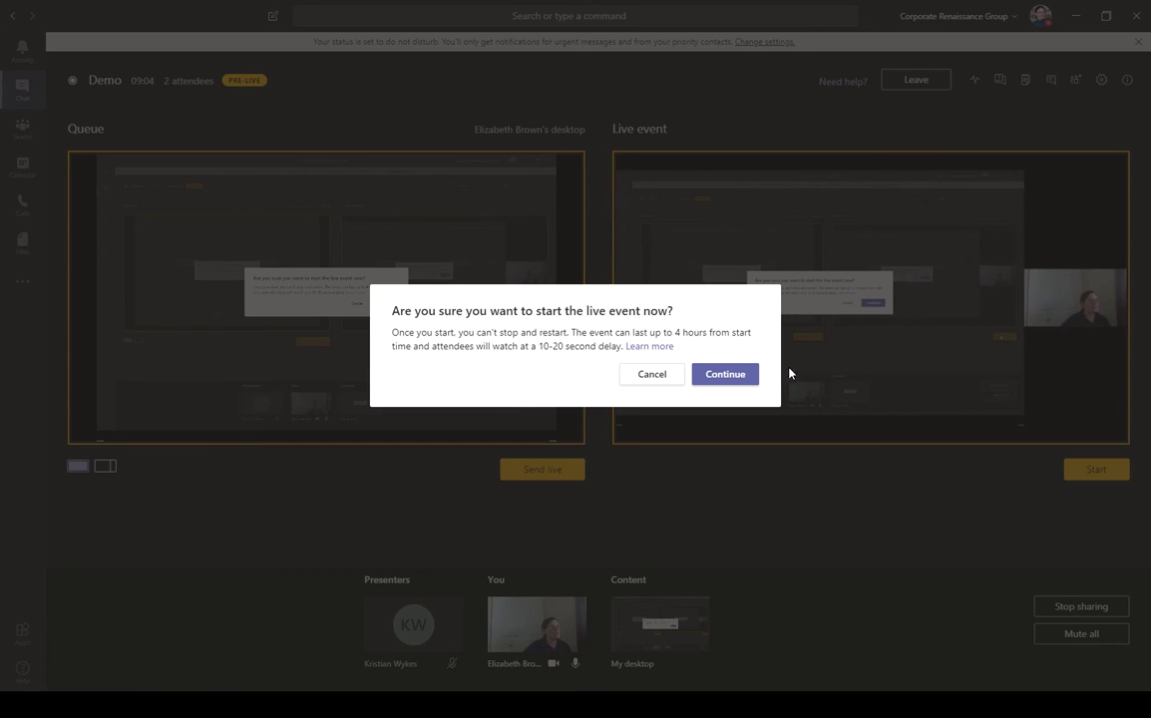
{"action": "left_click", "coordinate": [737, 374]}
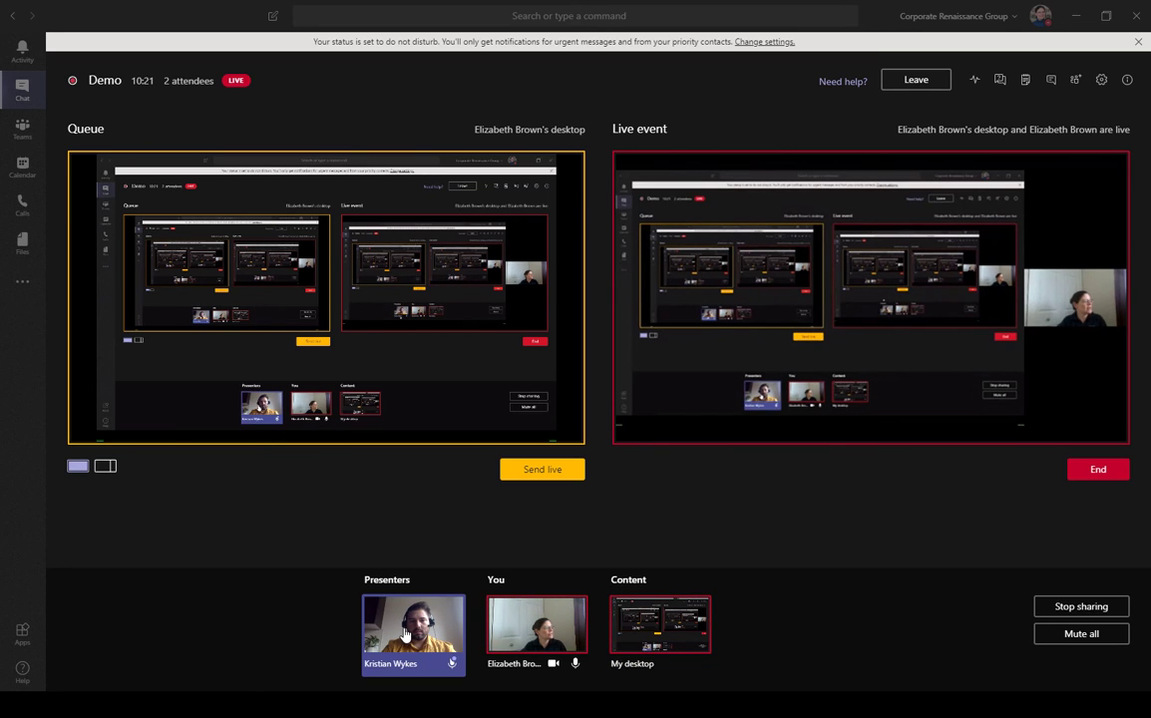
Step: Switch the live feed to the other presenter's video and after that to the shared desktop
{"action": "left_click", "coordinate": [406, 634]}
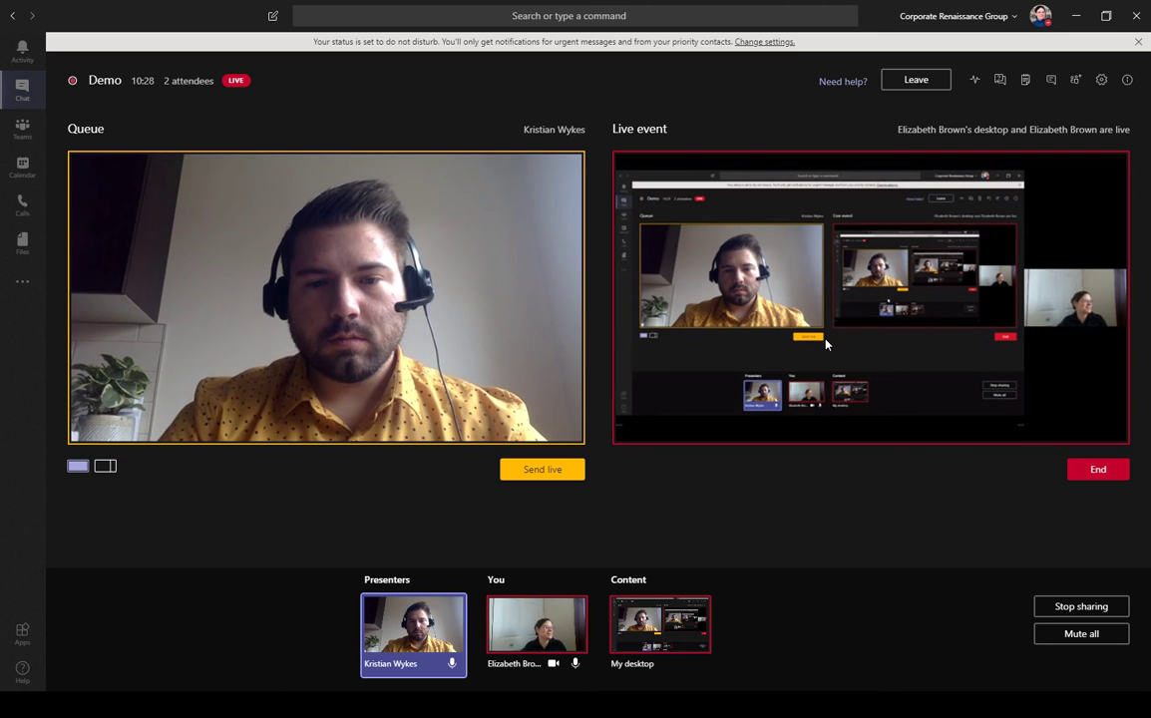
{"action": "left_click", "coordinate": [550, 474]}
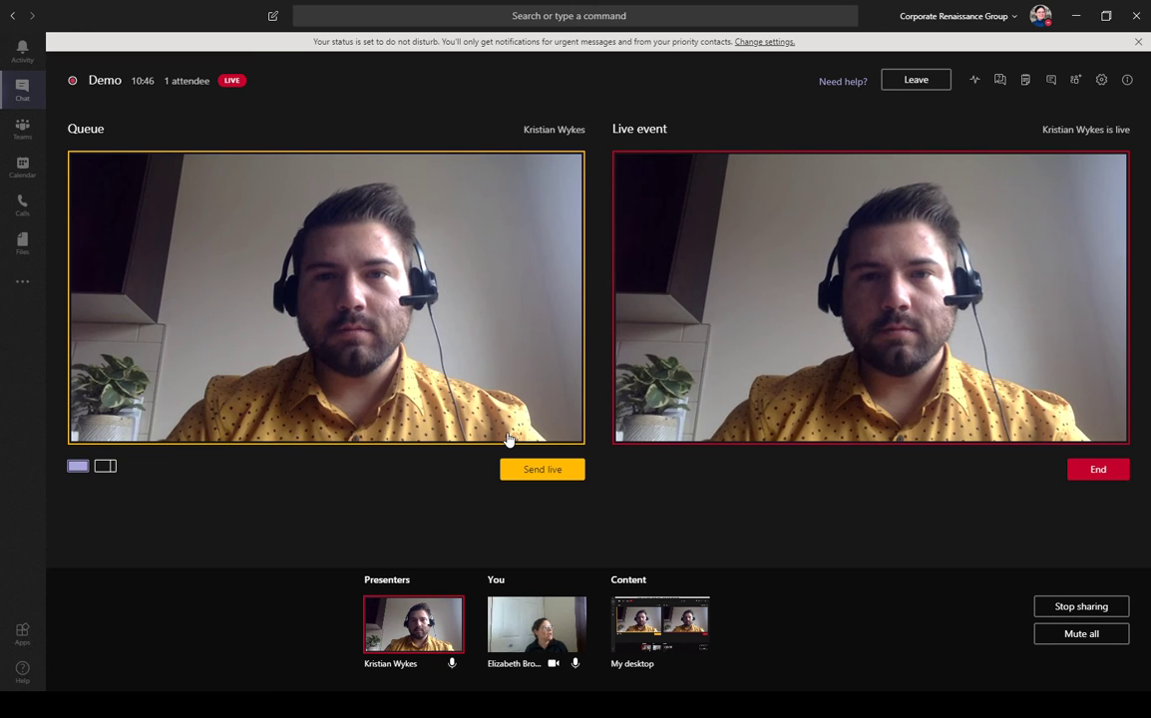
{"action": "left_click", "coordinate": [528, 643]}
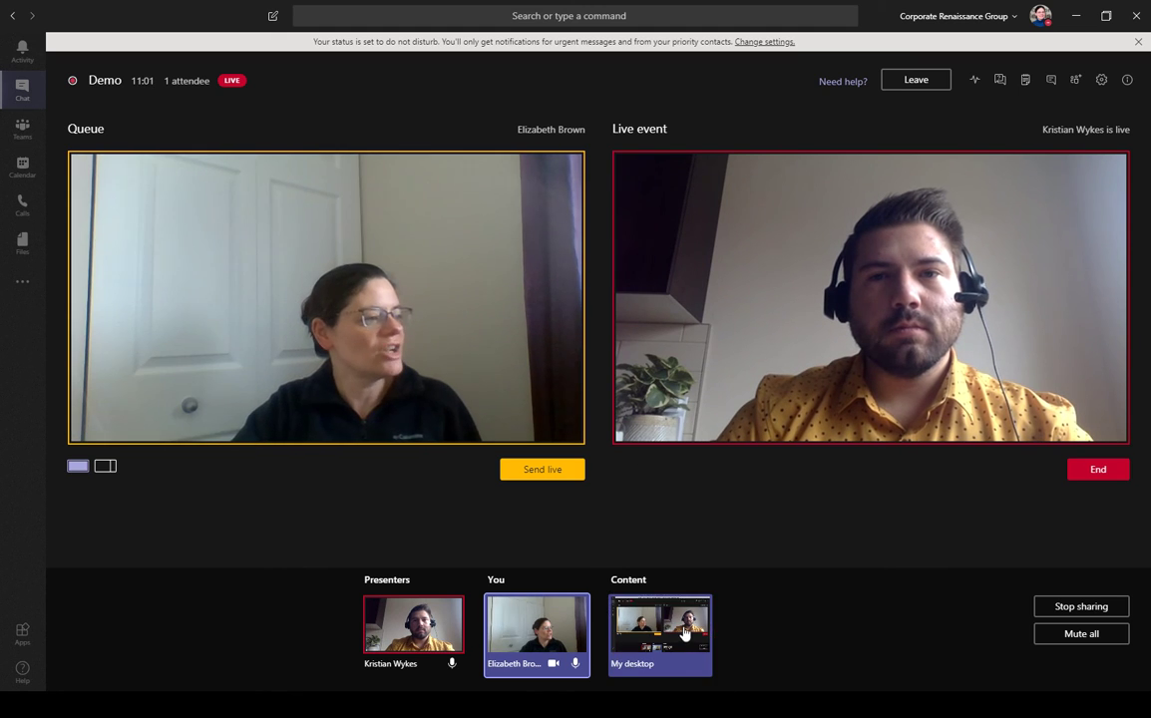
{"action": "left_click", "coordinate": [685, 634]}
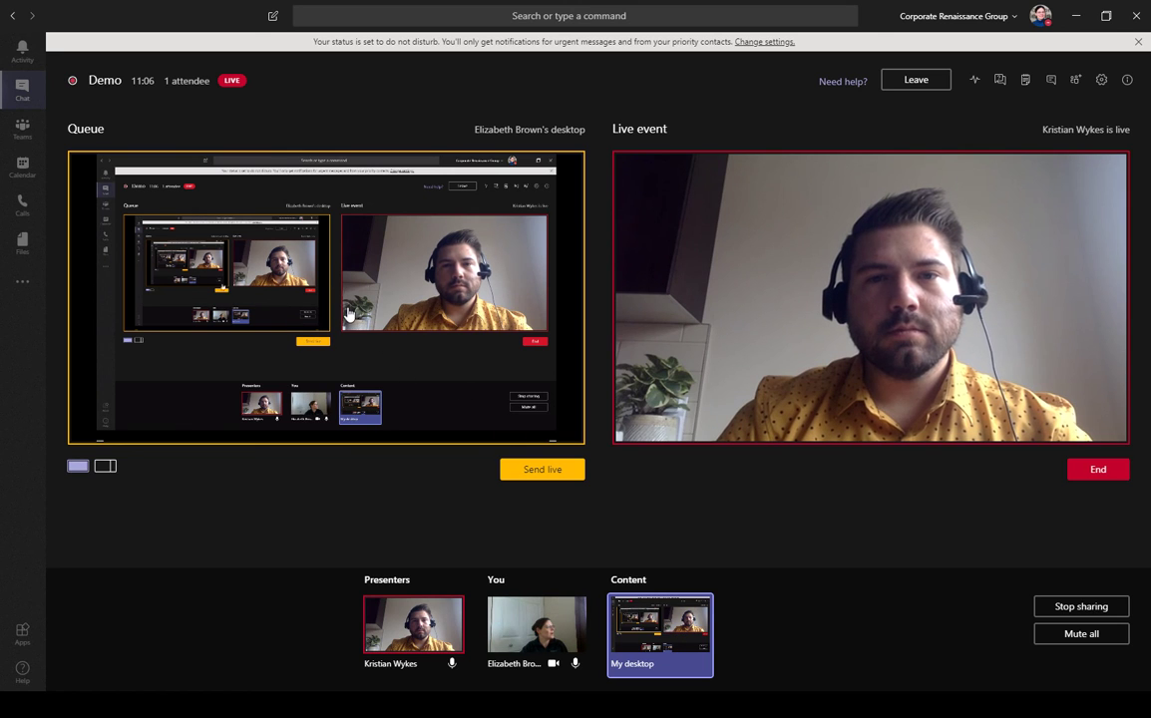
{"action": "left_click", "coordinate": [527, 470]}
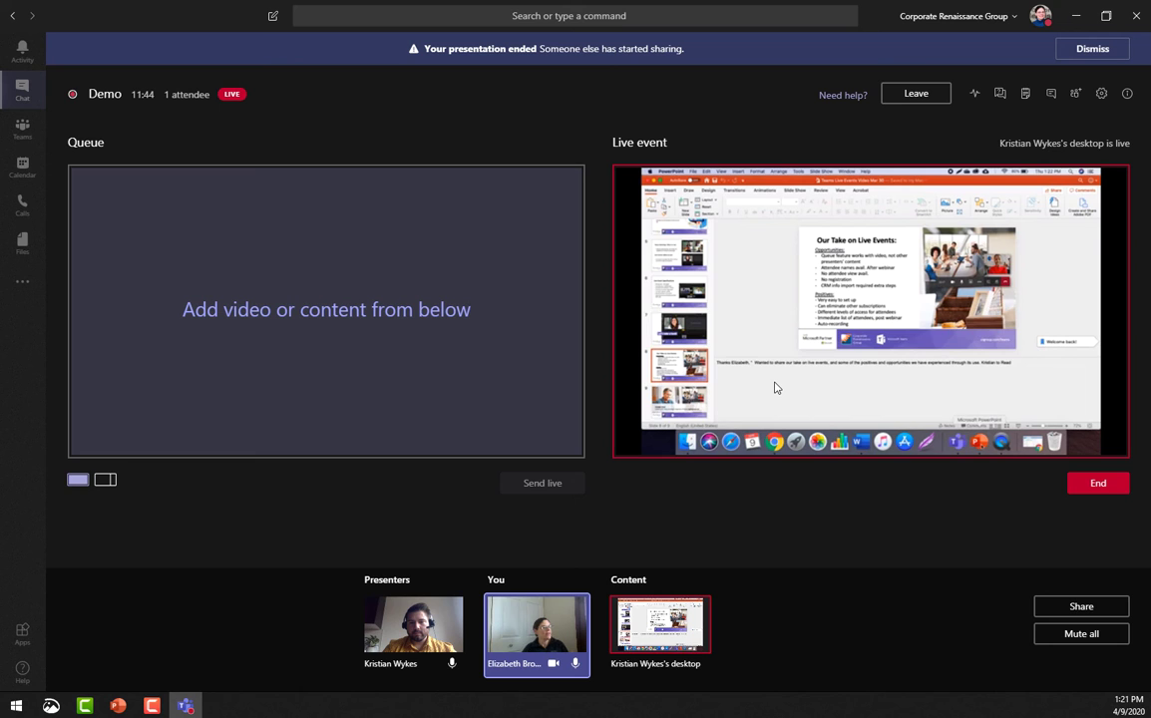
Step: Take over content sharing with the producer's own desktop, and stop sharing to end the live event
{"action": "left_click", "coordinate": [1082, 607]}
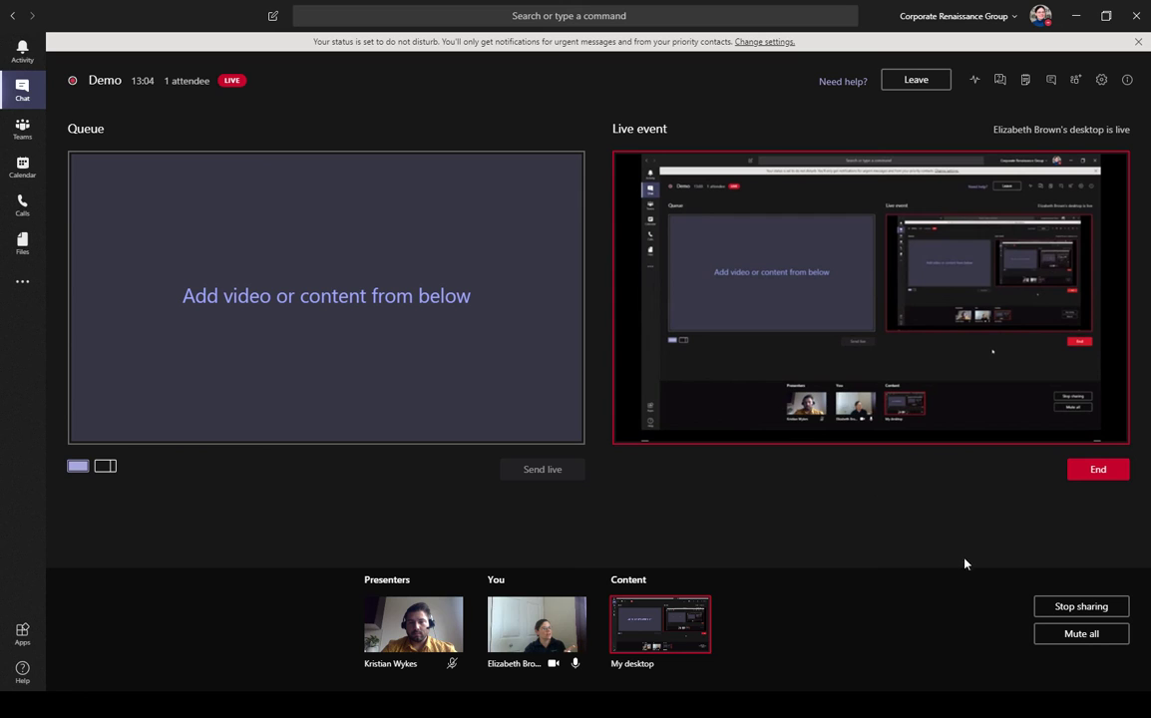
{"action": "left_click", "coordinate": [1089, 611]}
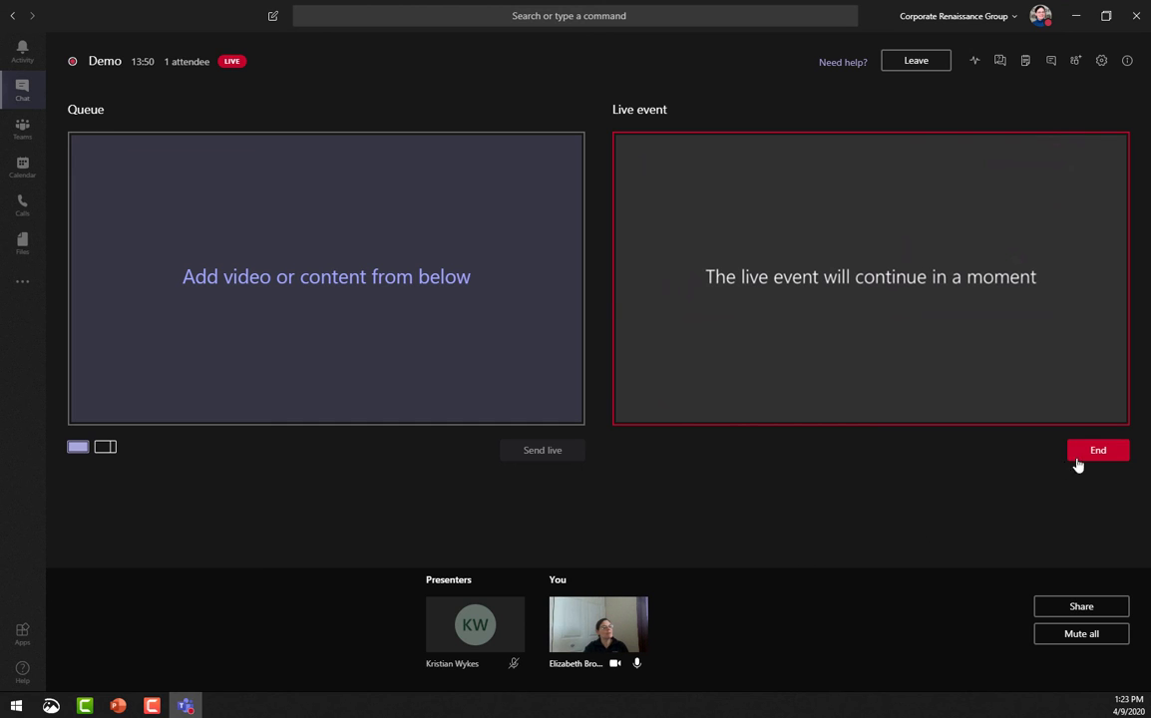
{"action": "left_click", "coordinate": [1097, 450]}
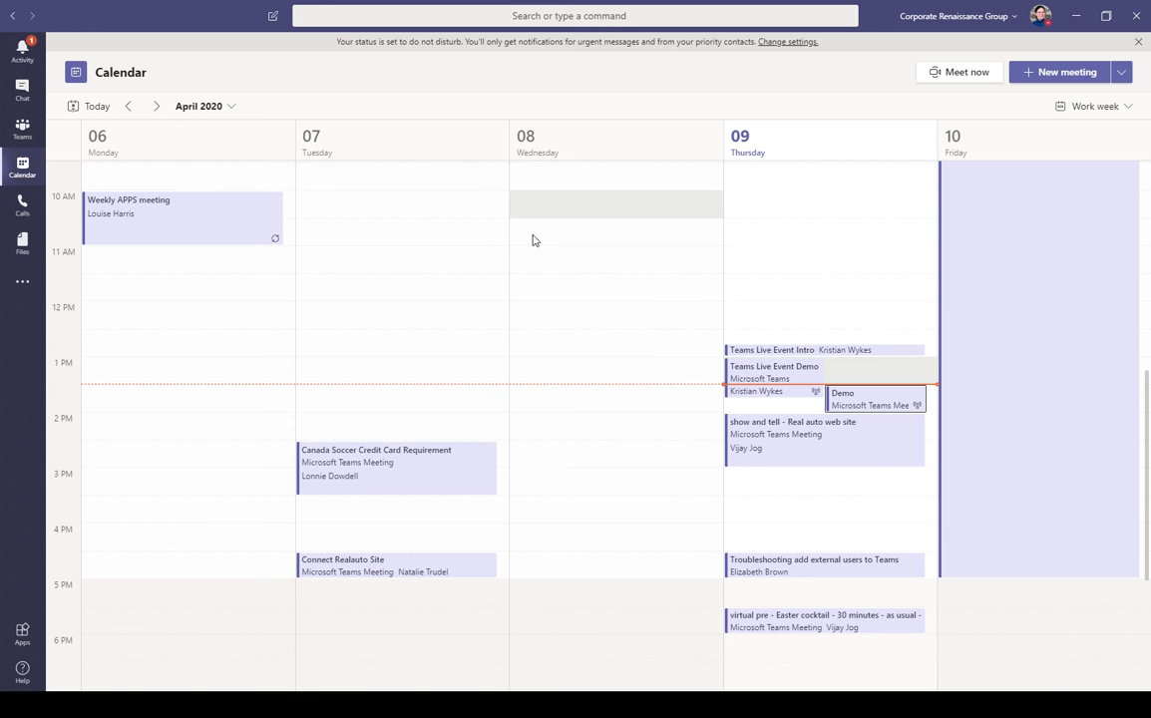
Step: Examine the live event resources in the Demo event's calendar details, including the transcript and advanced options
{"action": "left_click", "coordinate": [874, 401]}
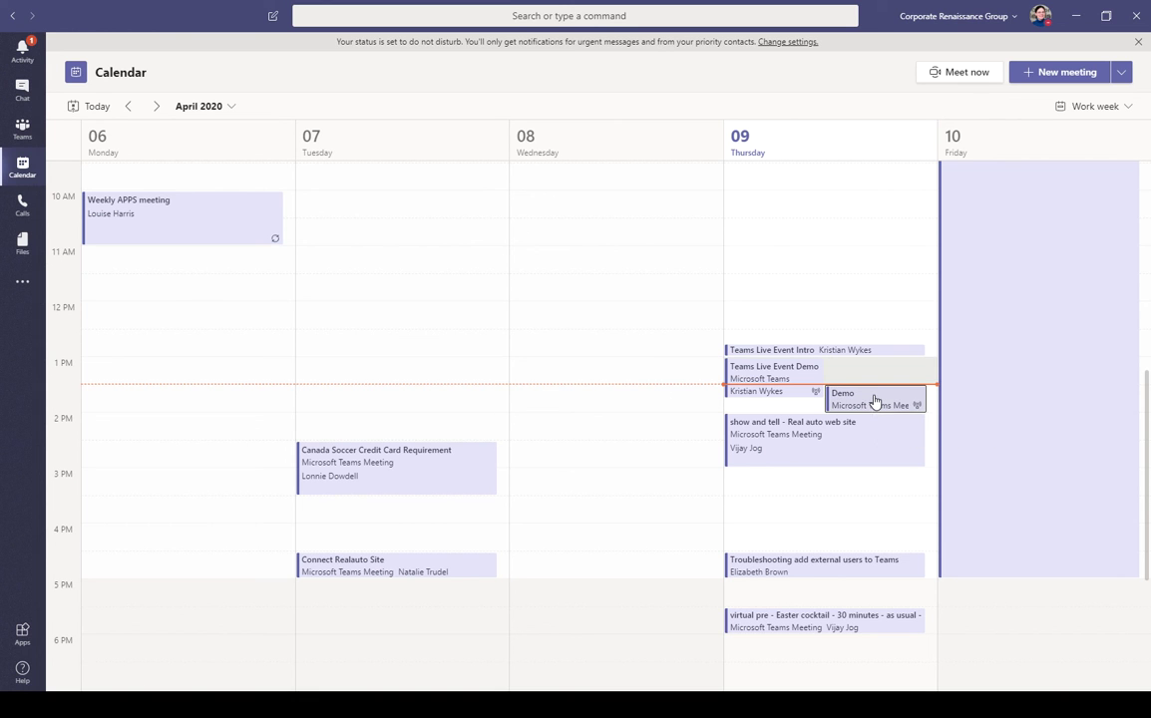
{"action": "scroll", "coordinate": [599, 342], "scroll_direction": "down", "scroll_amount": 3}
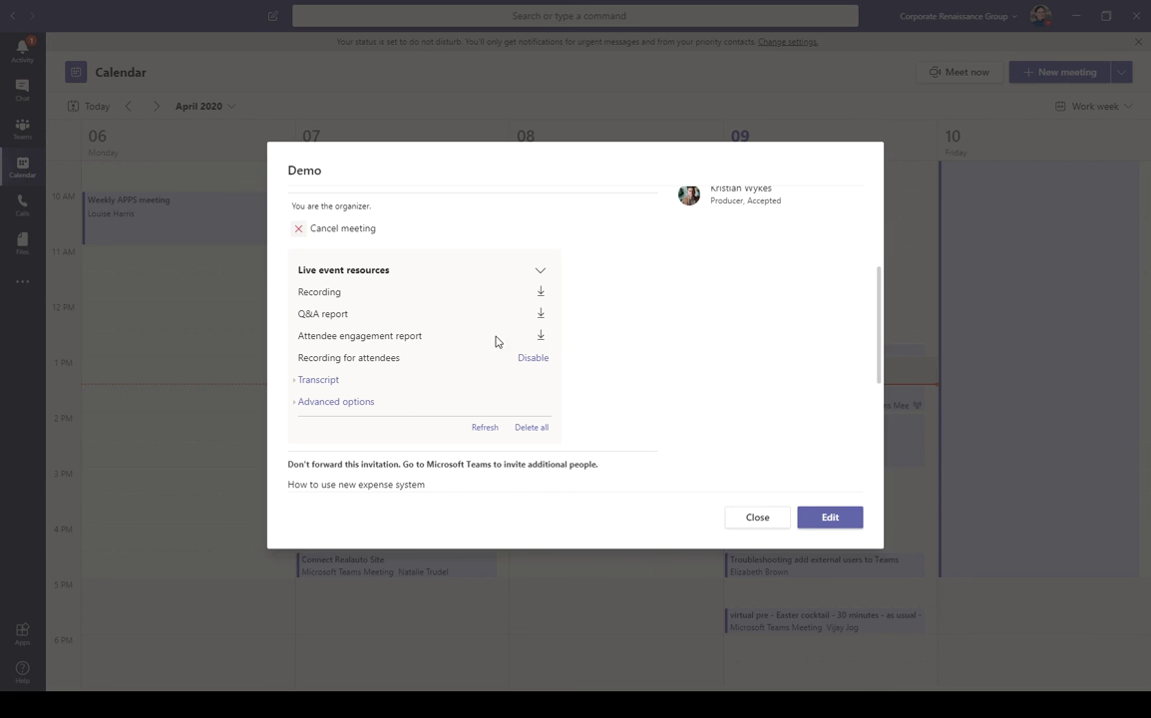
{"action": "left_click", "coordinate": [317, 380]}
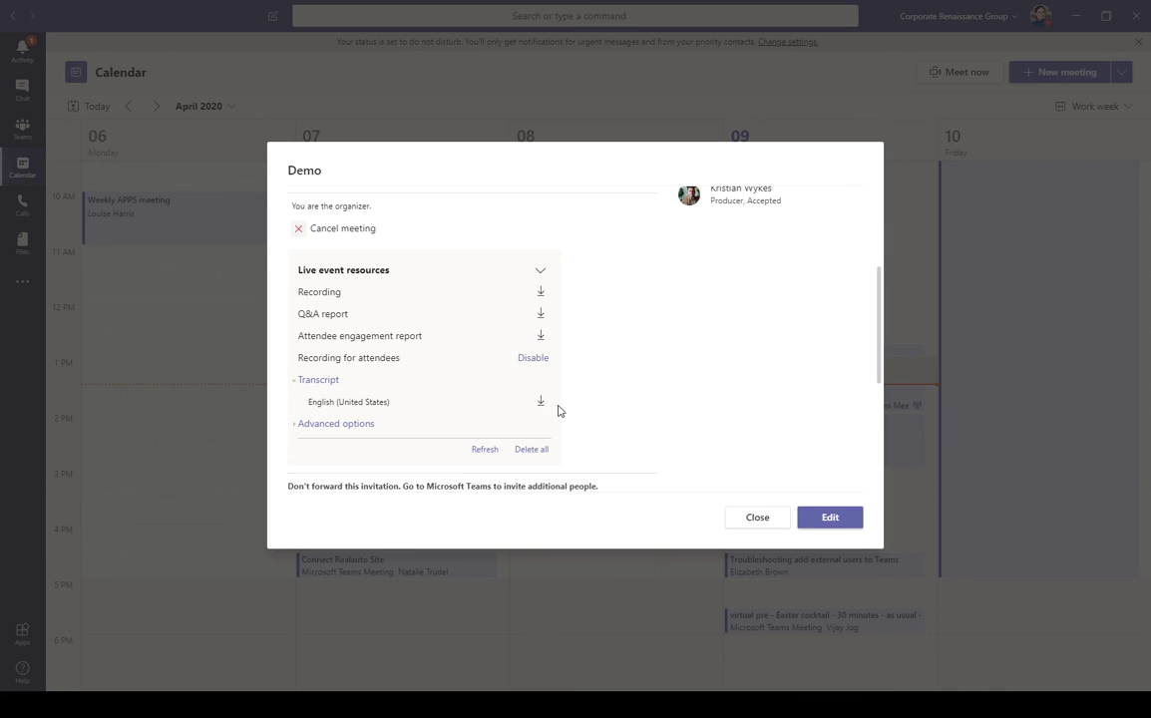
{"action": "left_click", "coordinate": [299, 425]}
{"action": "scroll", "coordinate": [446, 423], "scroll_direction": "down", "scroll_amount": 3}
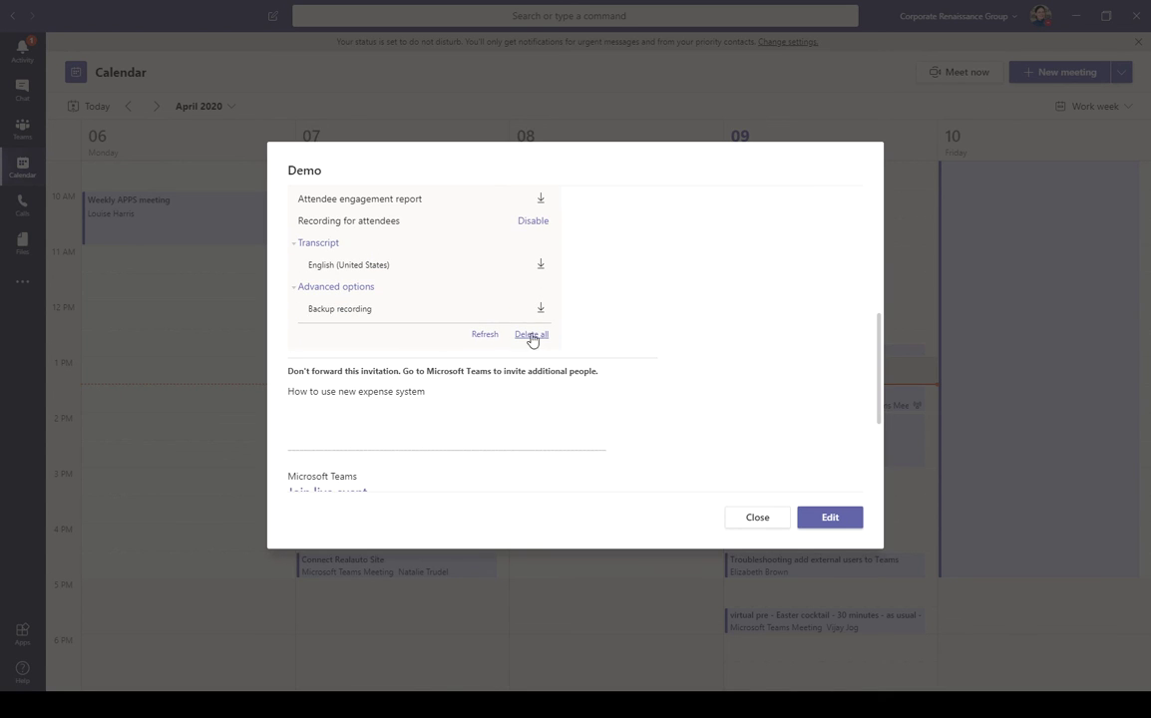
{"action": "scroll", "coordinate": [696, 387], "scroll_direction": "up", "scroll_amount": 4}
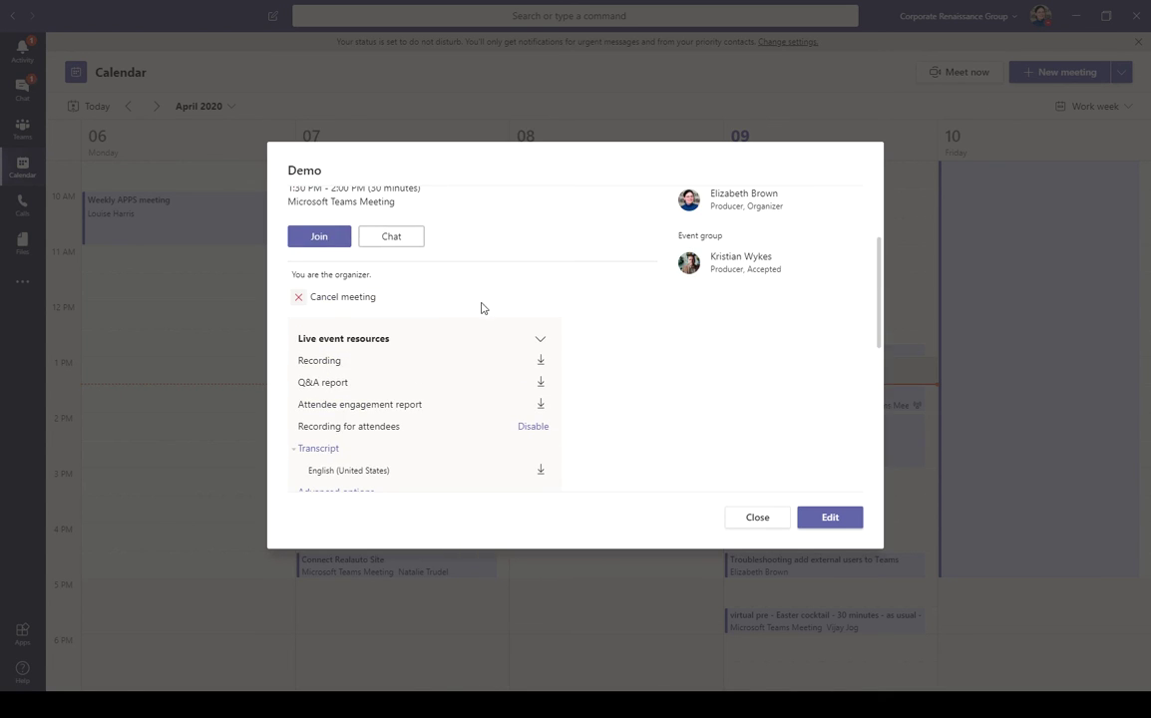
{"action": "scroll", "coordinate": [460, 365], "scroll_direction": "down", "scroll_amount": 1}
{"action": "scroll", "coordinate": [410, 389], "scroll_direction": "down", "scroll_amount": 1}
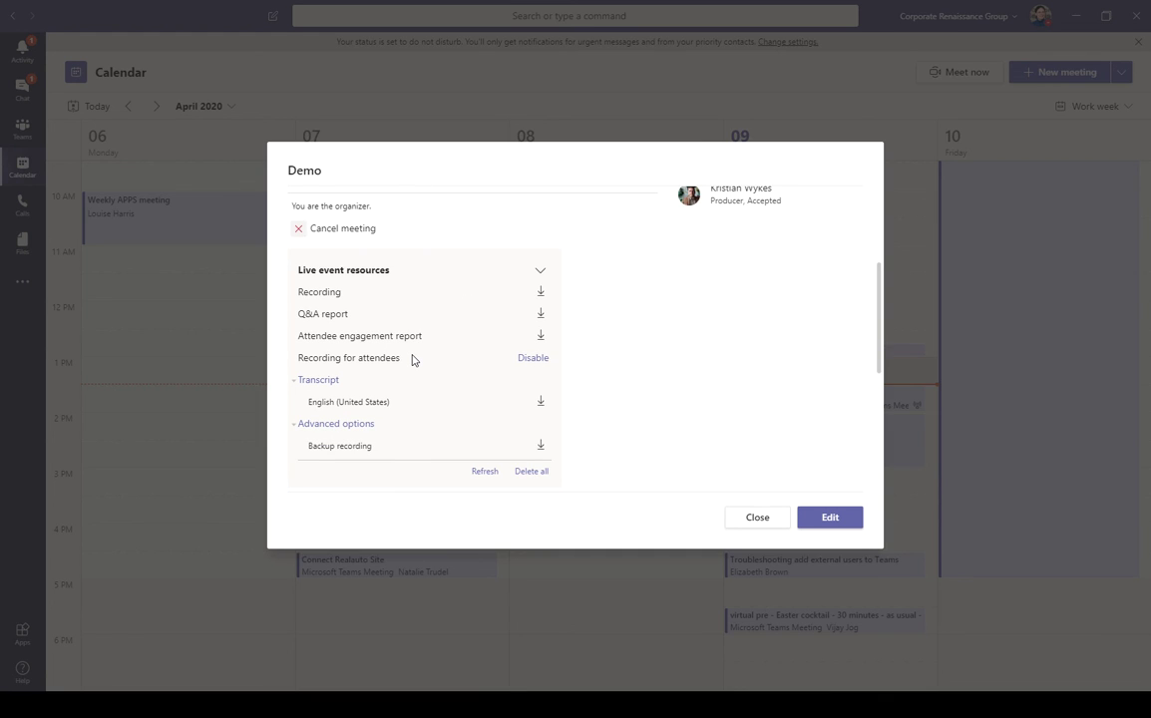